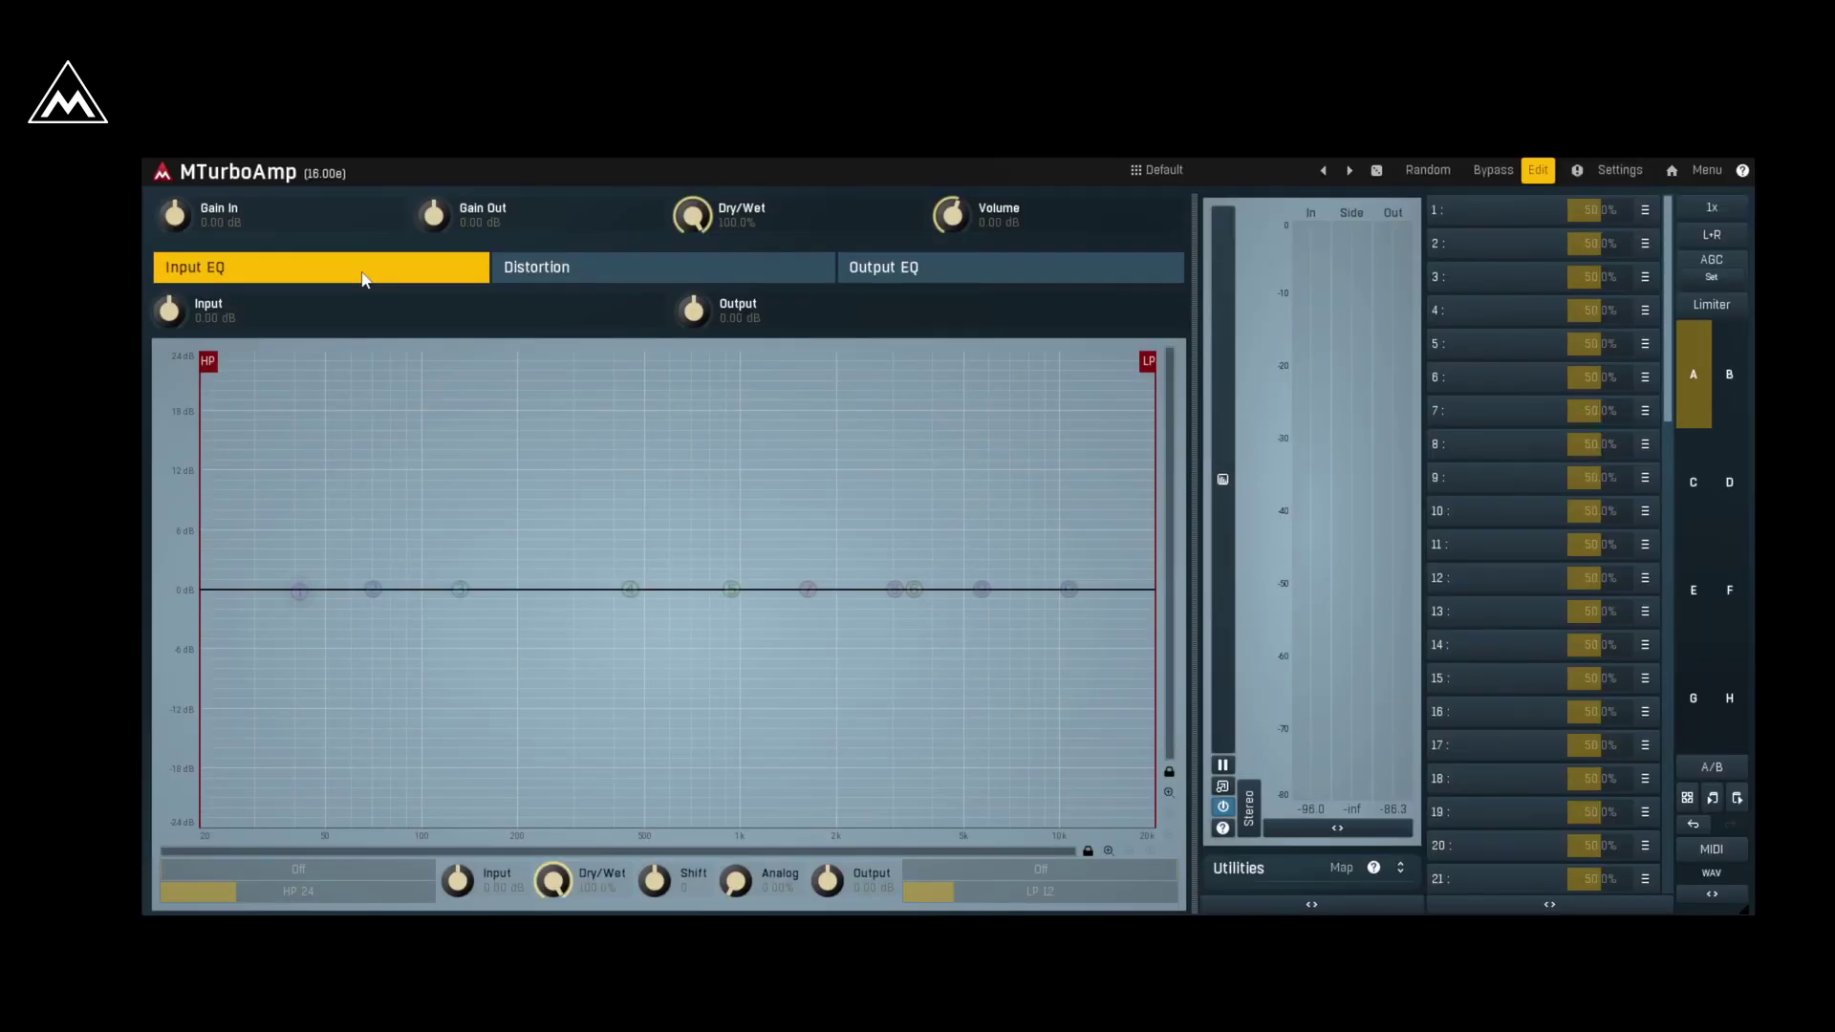
# Step: Set the input EQ high-pass to about 53 Hz and the low-pass to about 8 kHz
pyautogui.moveTo(207, 362); pyautogui.dragTo(344, 364)
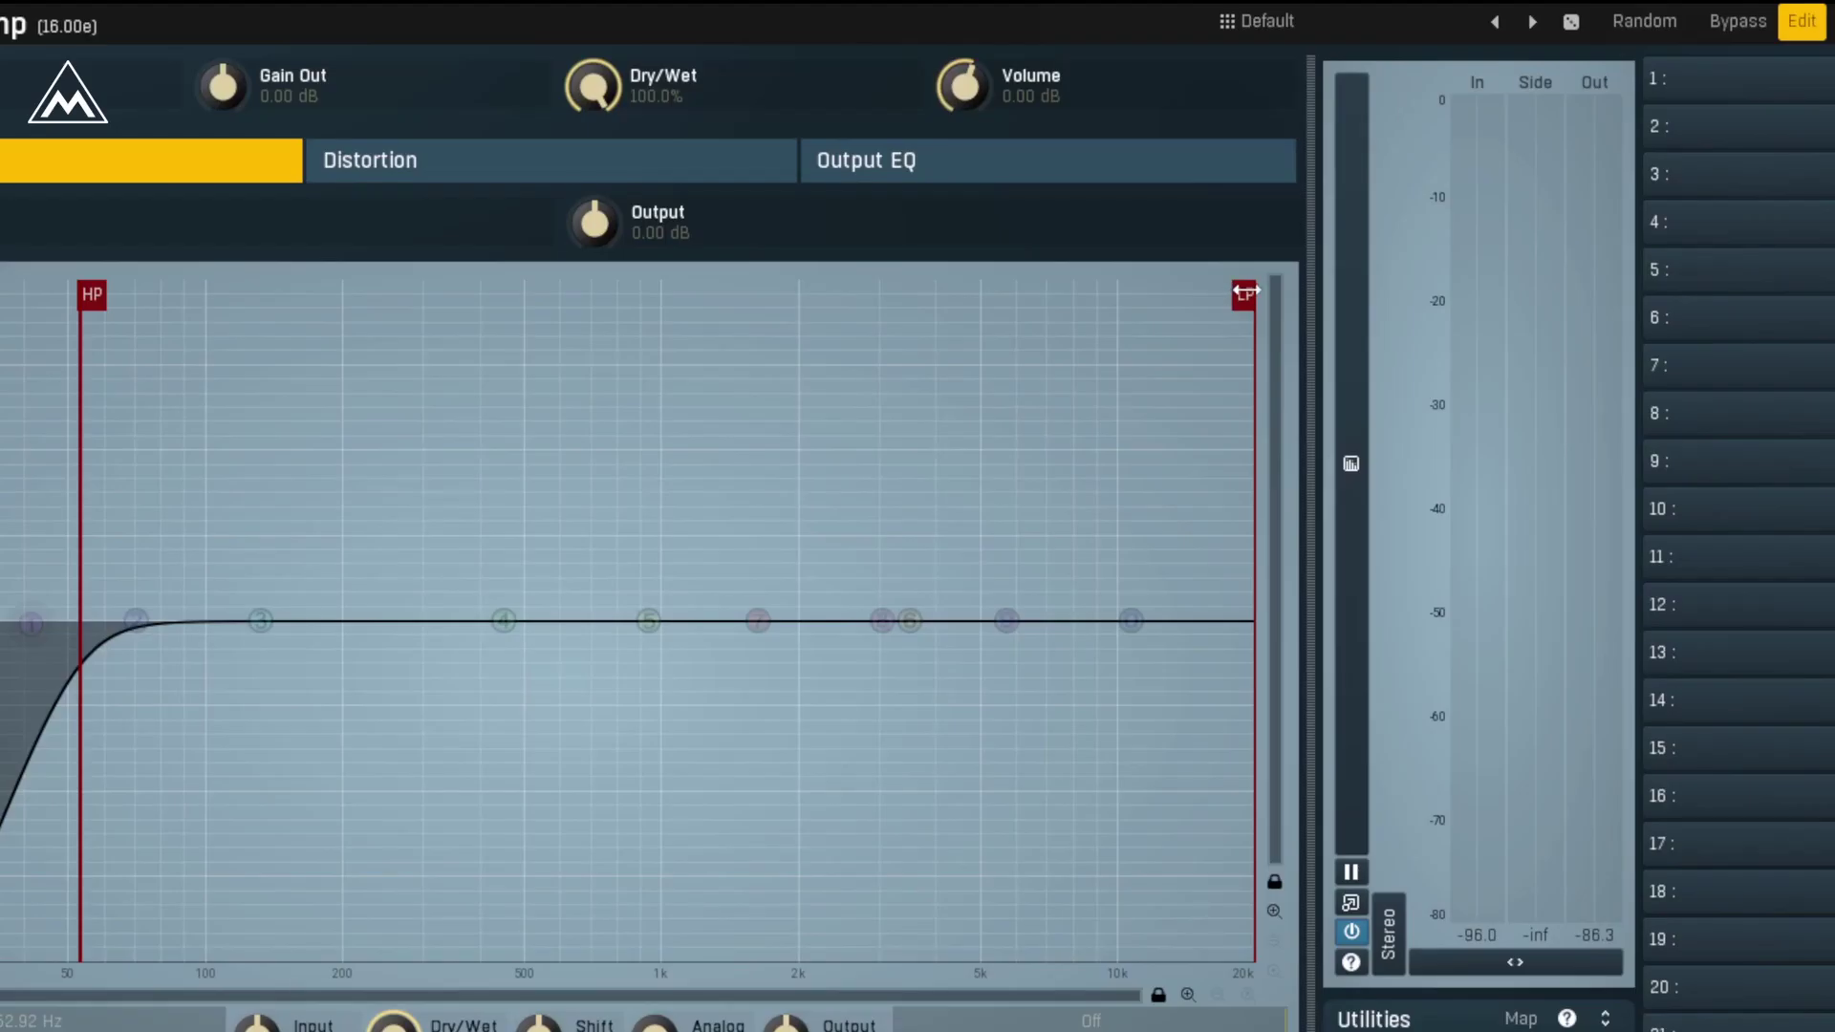
pyautogui.moveTo(1147, 361); pyautogui.dragTo(1063, 360)
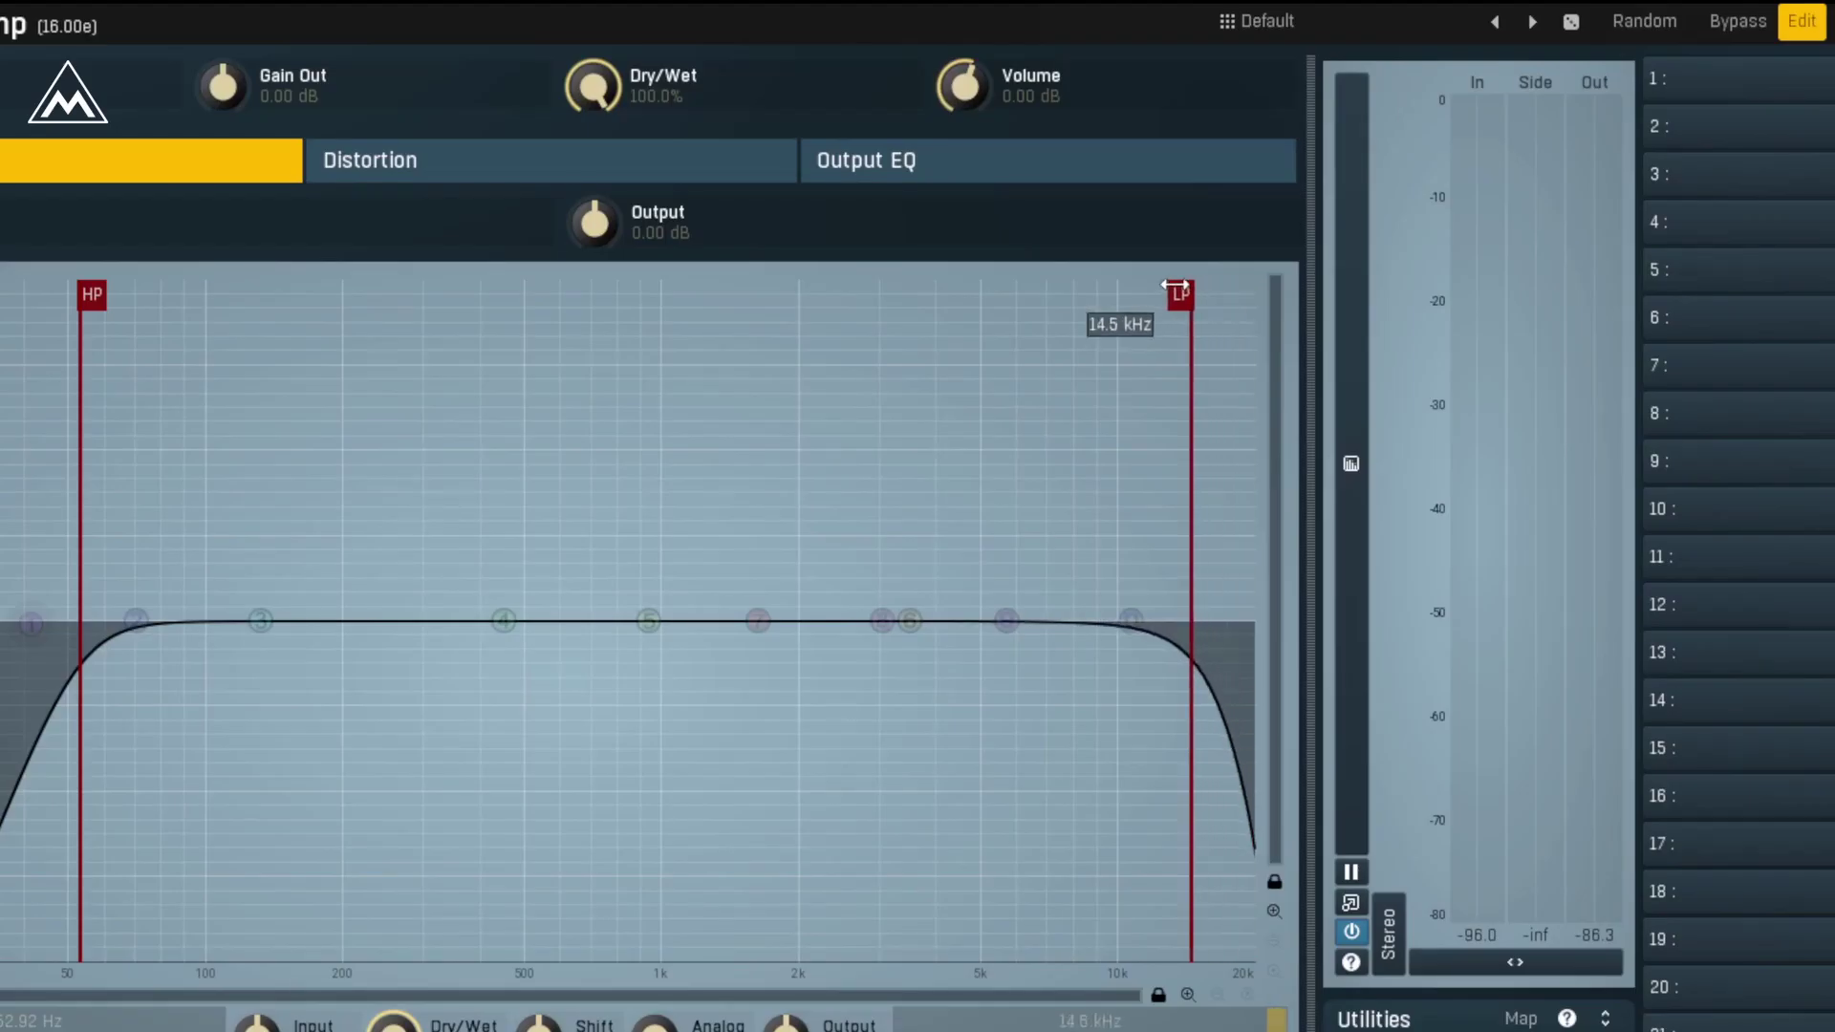
pyautogui.moveTo(1122, 282); pyautogui.dragTo(1069, 279)
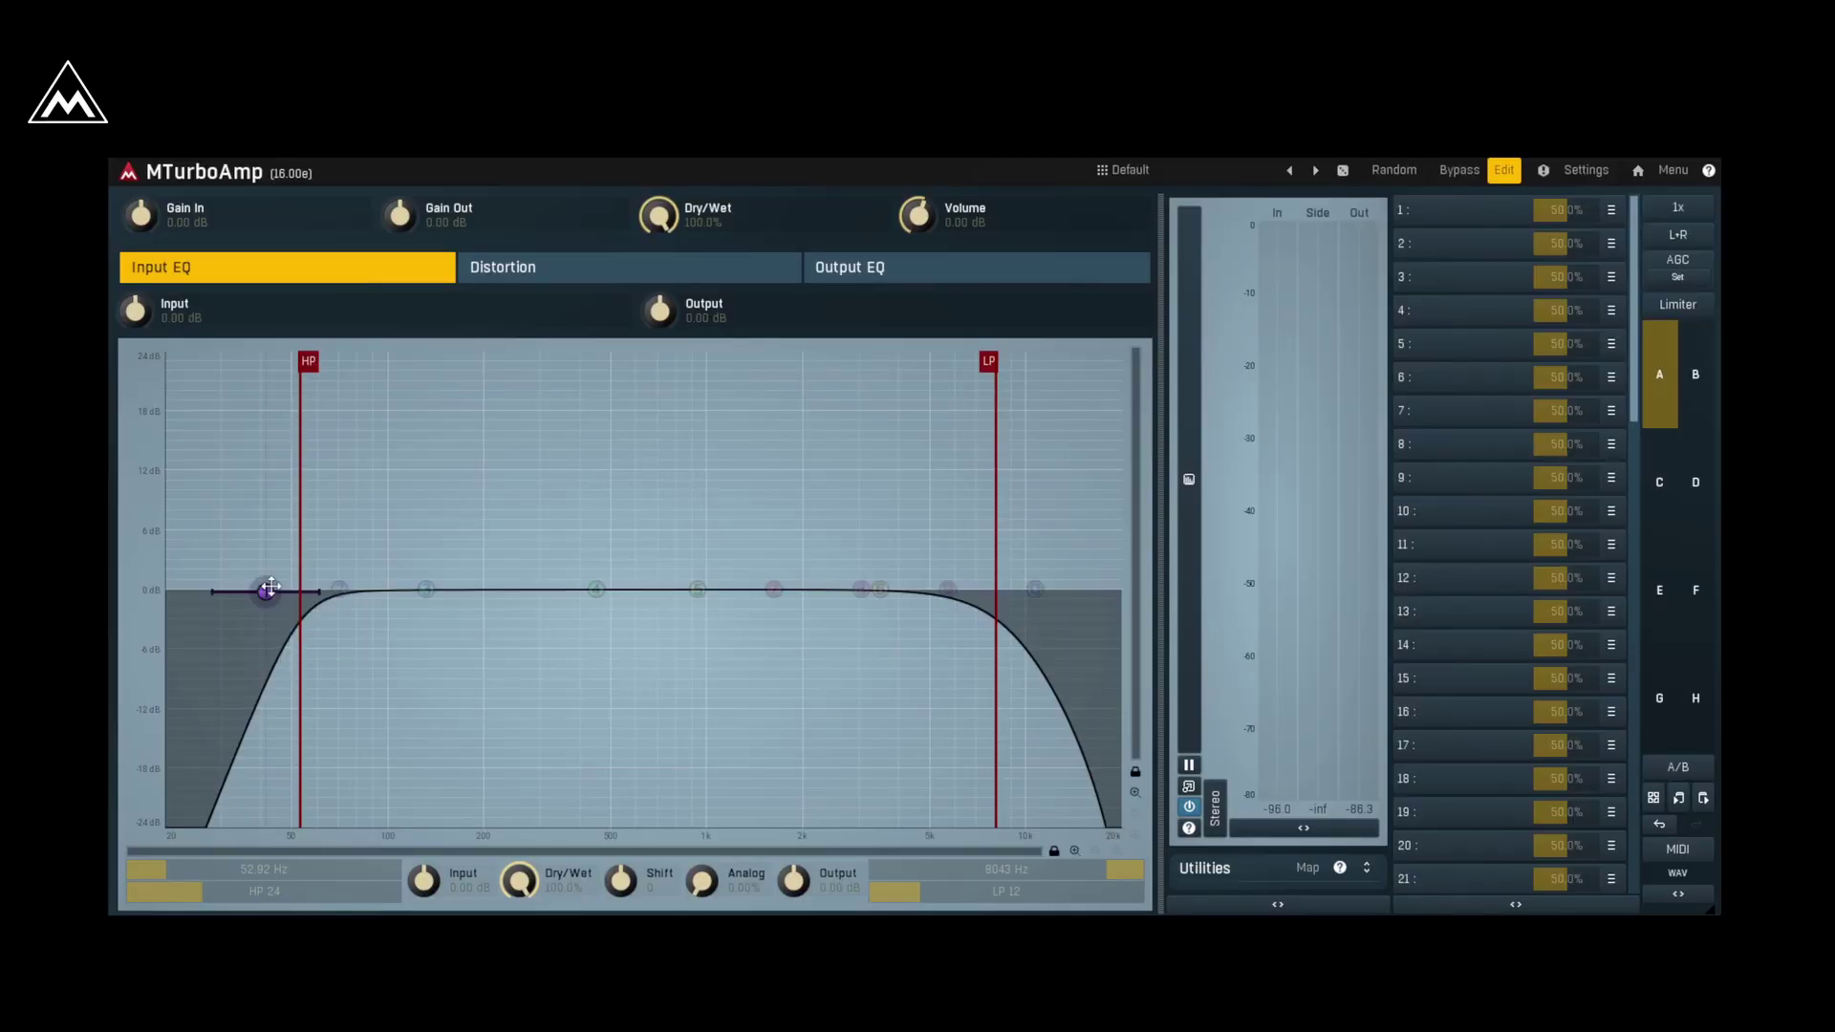
# Step: Make EQ band 1 a resonant low-shelf with lowered Q and 0 dB gain
pyautogui.doubleClick(267, 587)
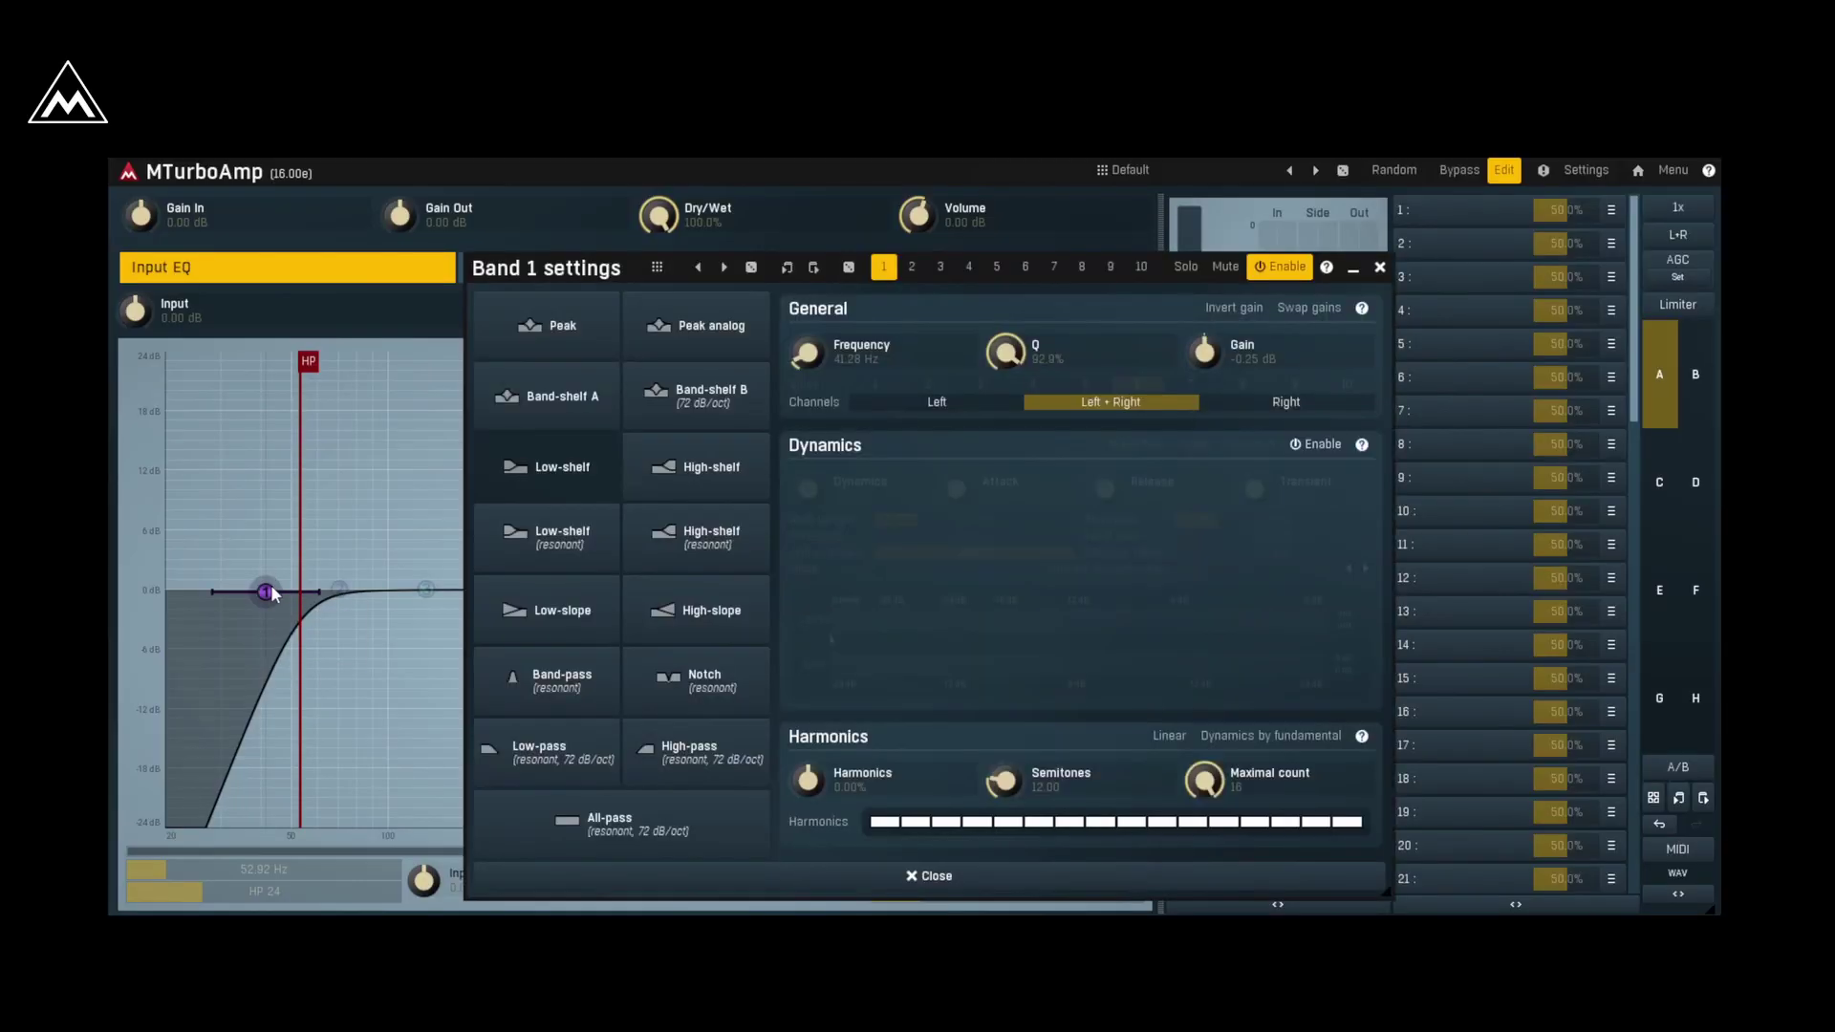
pyautogui.click(566, 538)
pyautogui.moveTo(807, 358); pyautogui.dragTo(807, 344)
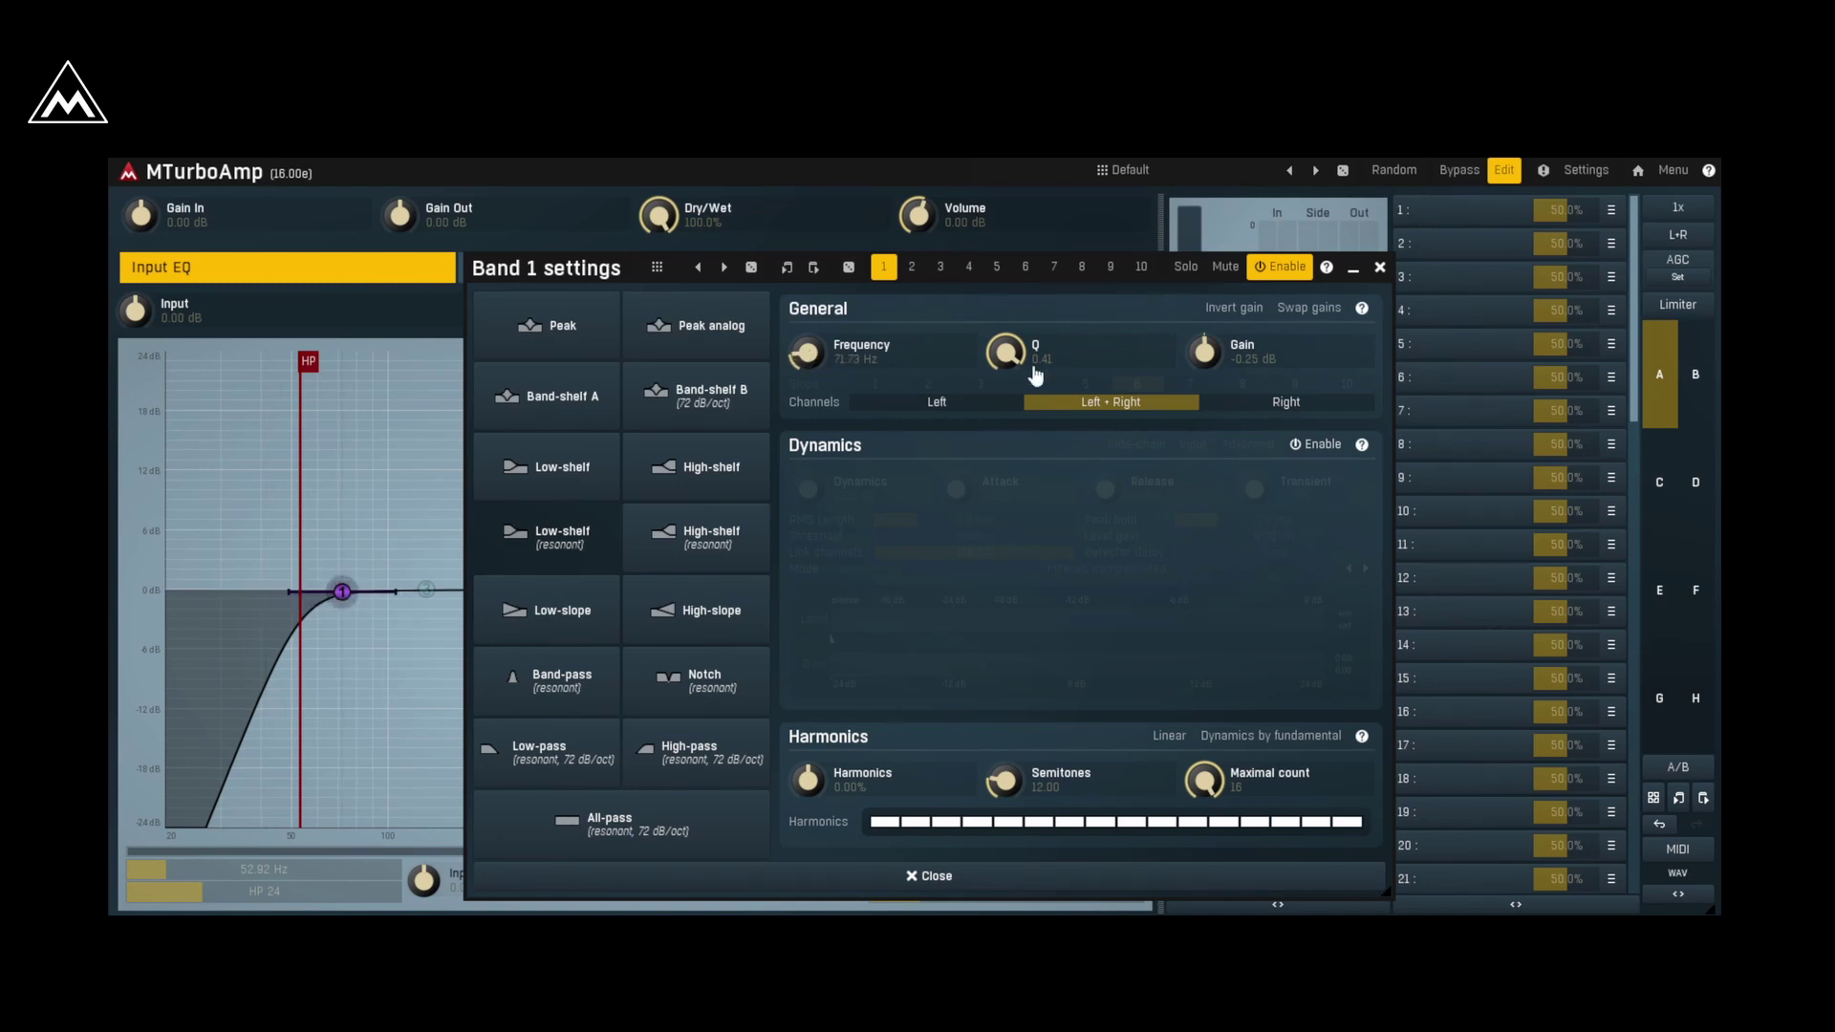
pyautogui.moveTo(1204, 358); pyautogui.dragTo(1204, 348)
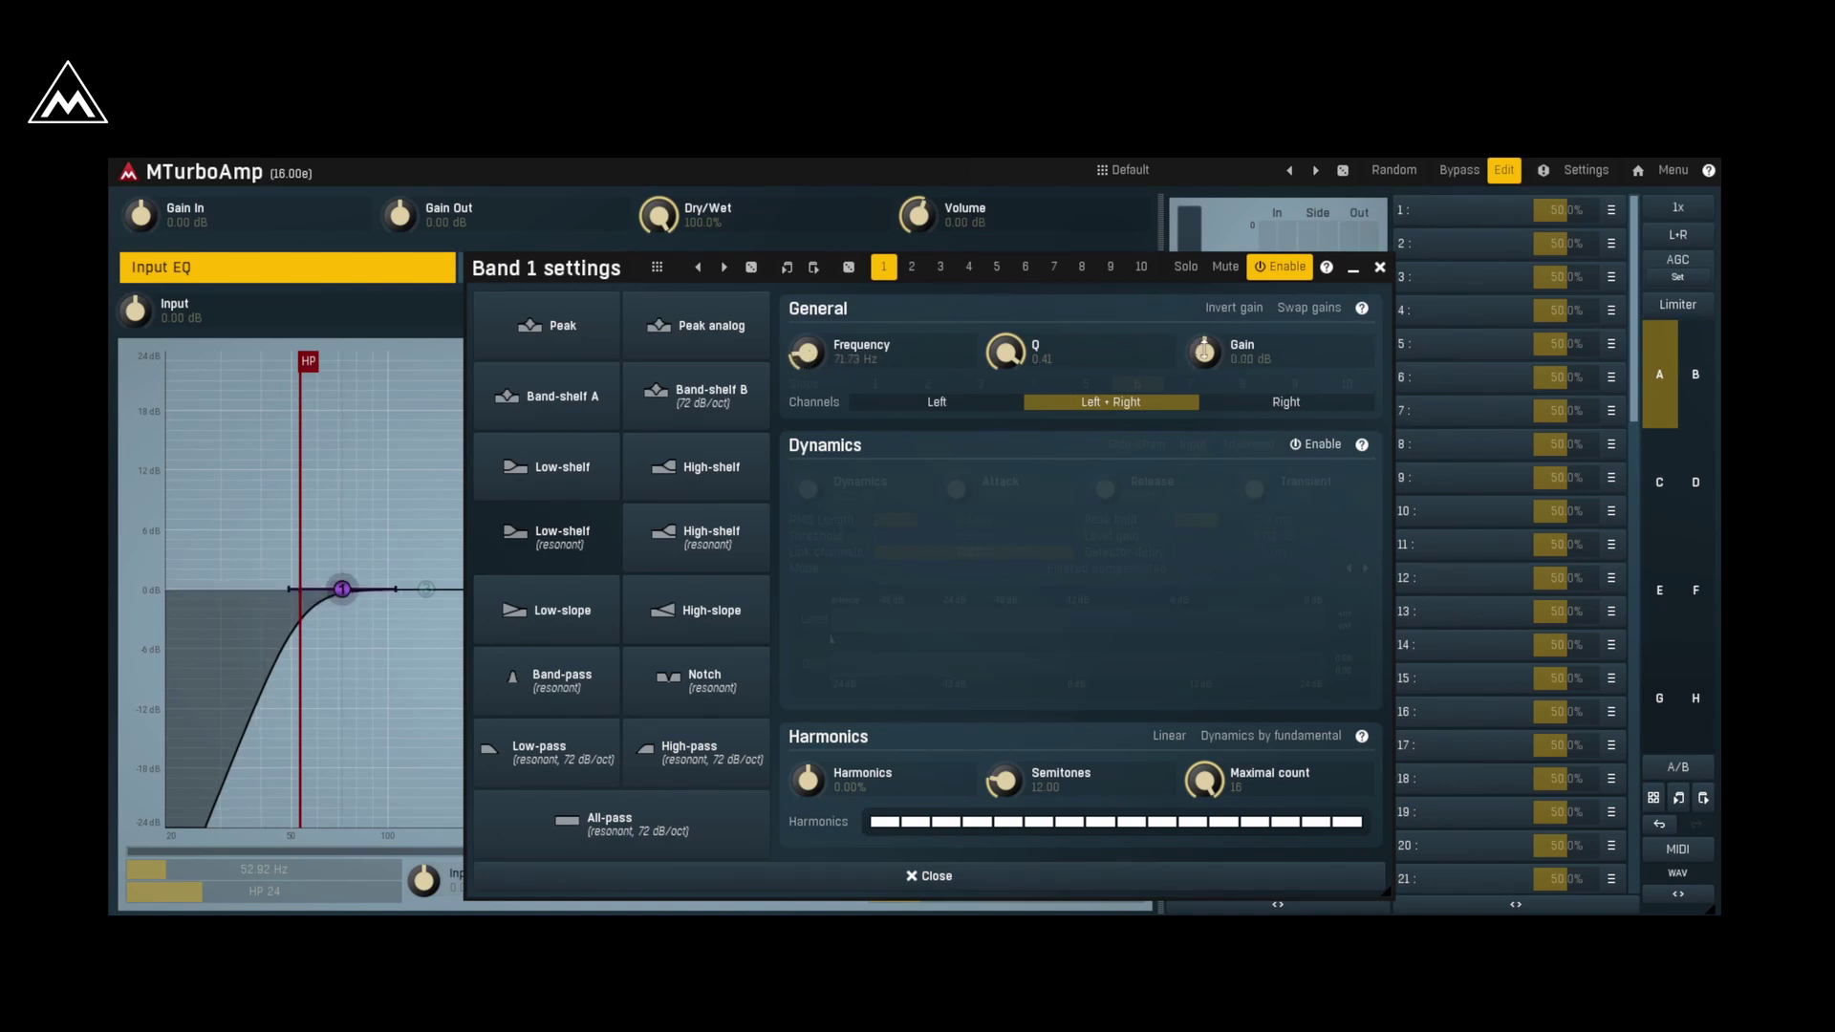
pyautogui.click(1381, 270)
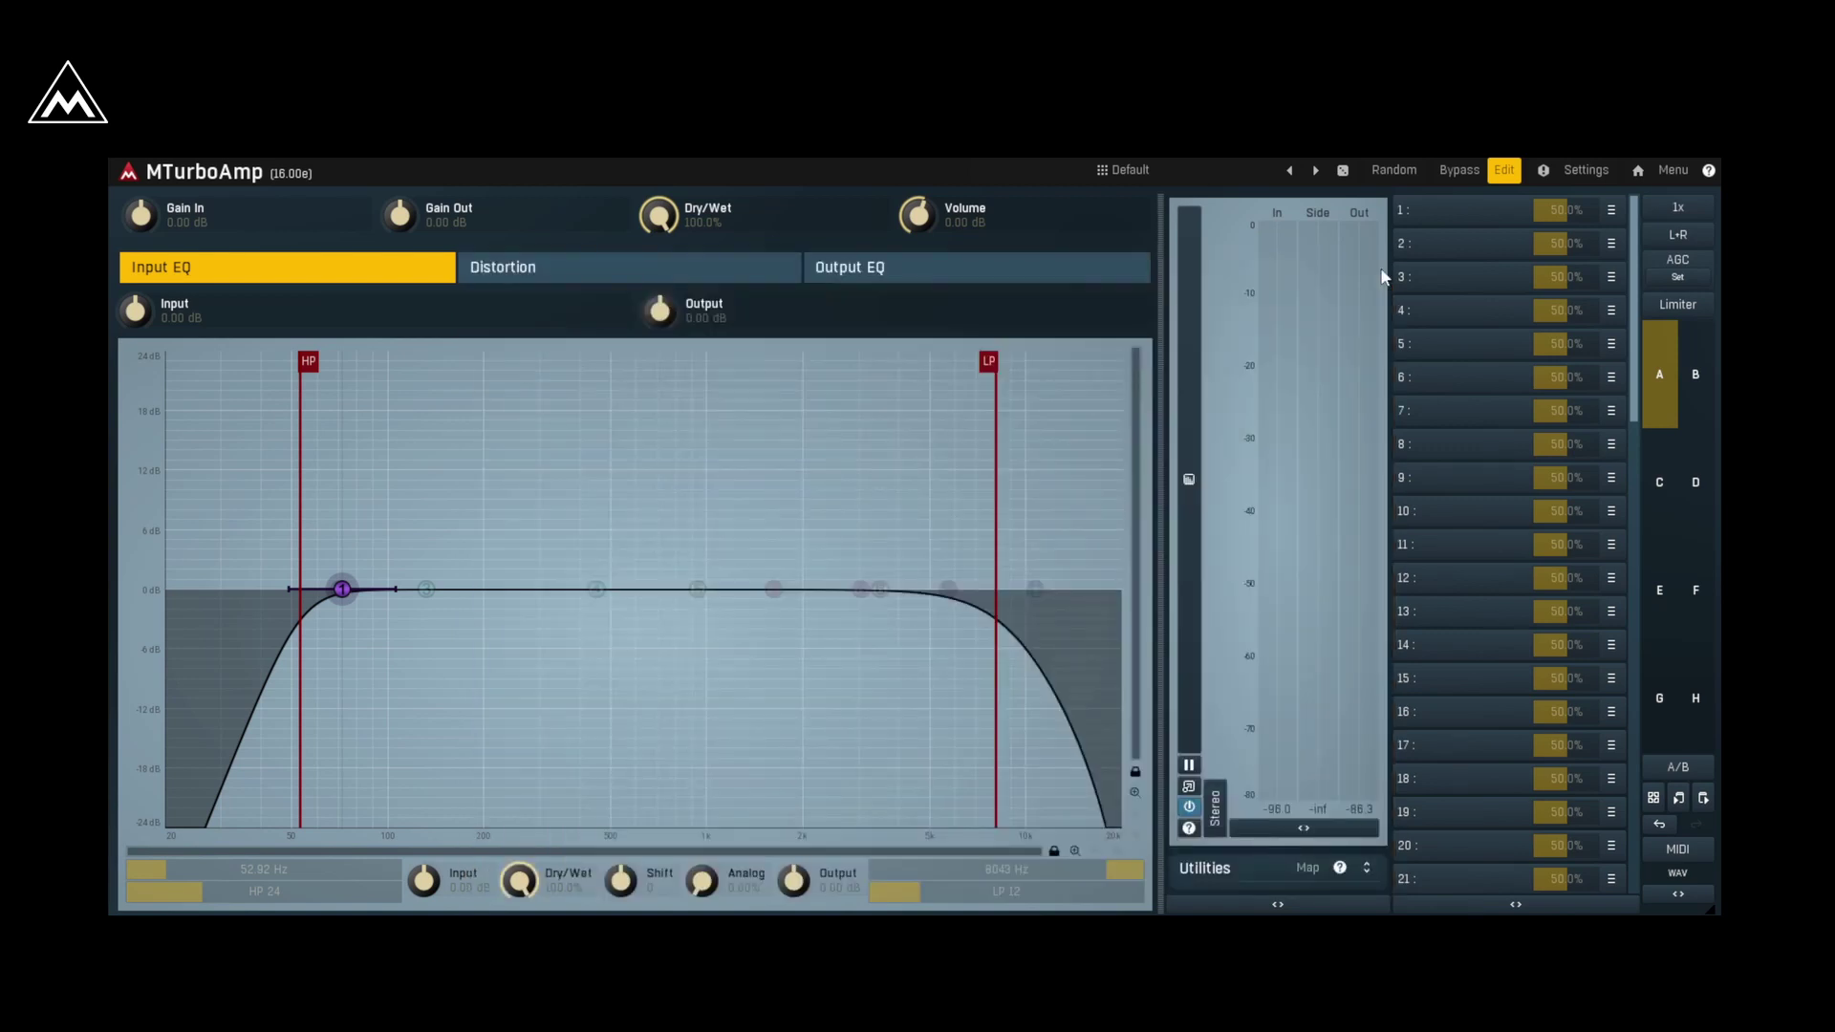
# Step: Name multiparameter 2 Bass and link it to Input EQ > EQ 1 > Gain 1
pyautogui.click(1462, 244)
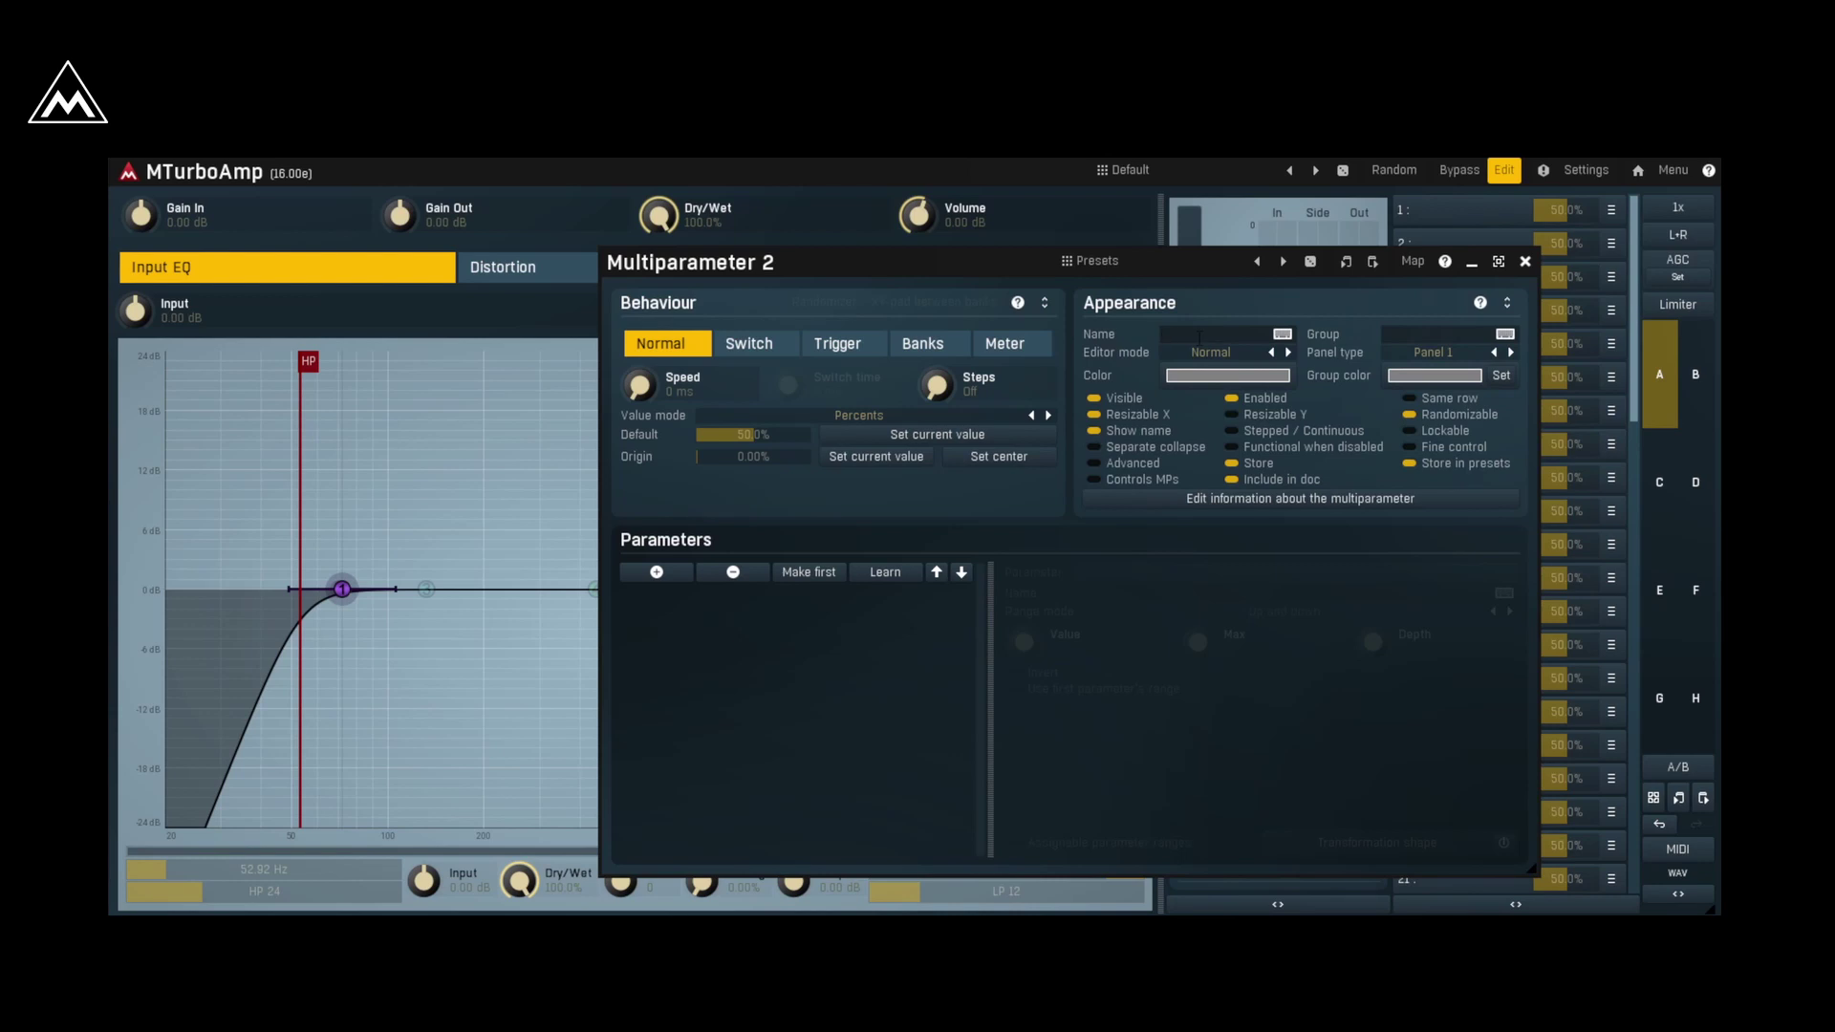
pyautogui.write('Bass')
pyautogui.click(657, 573)
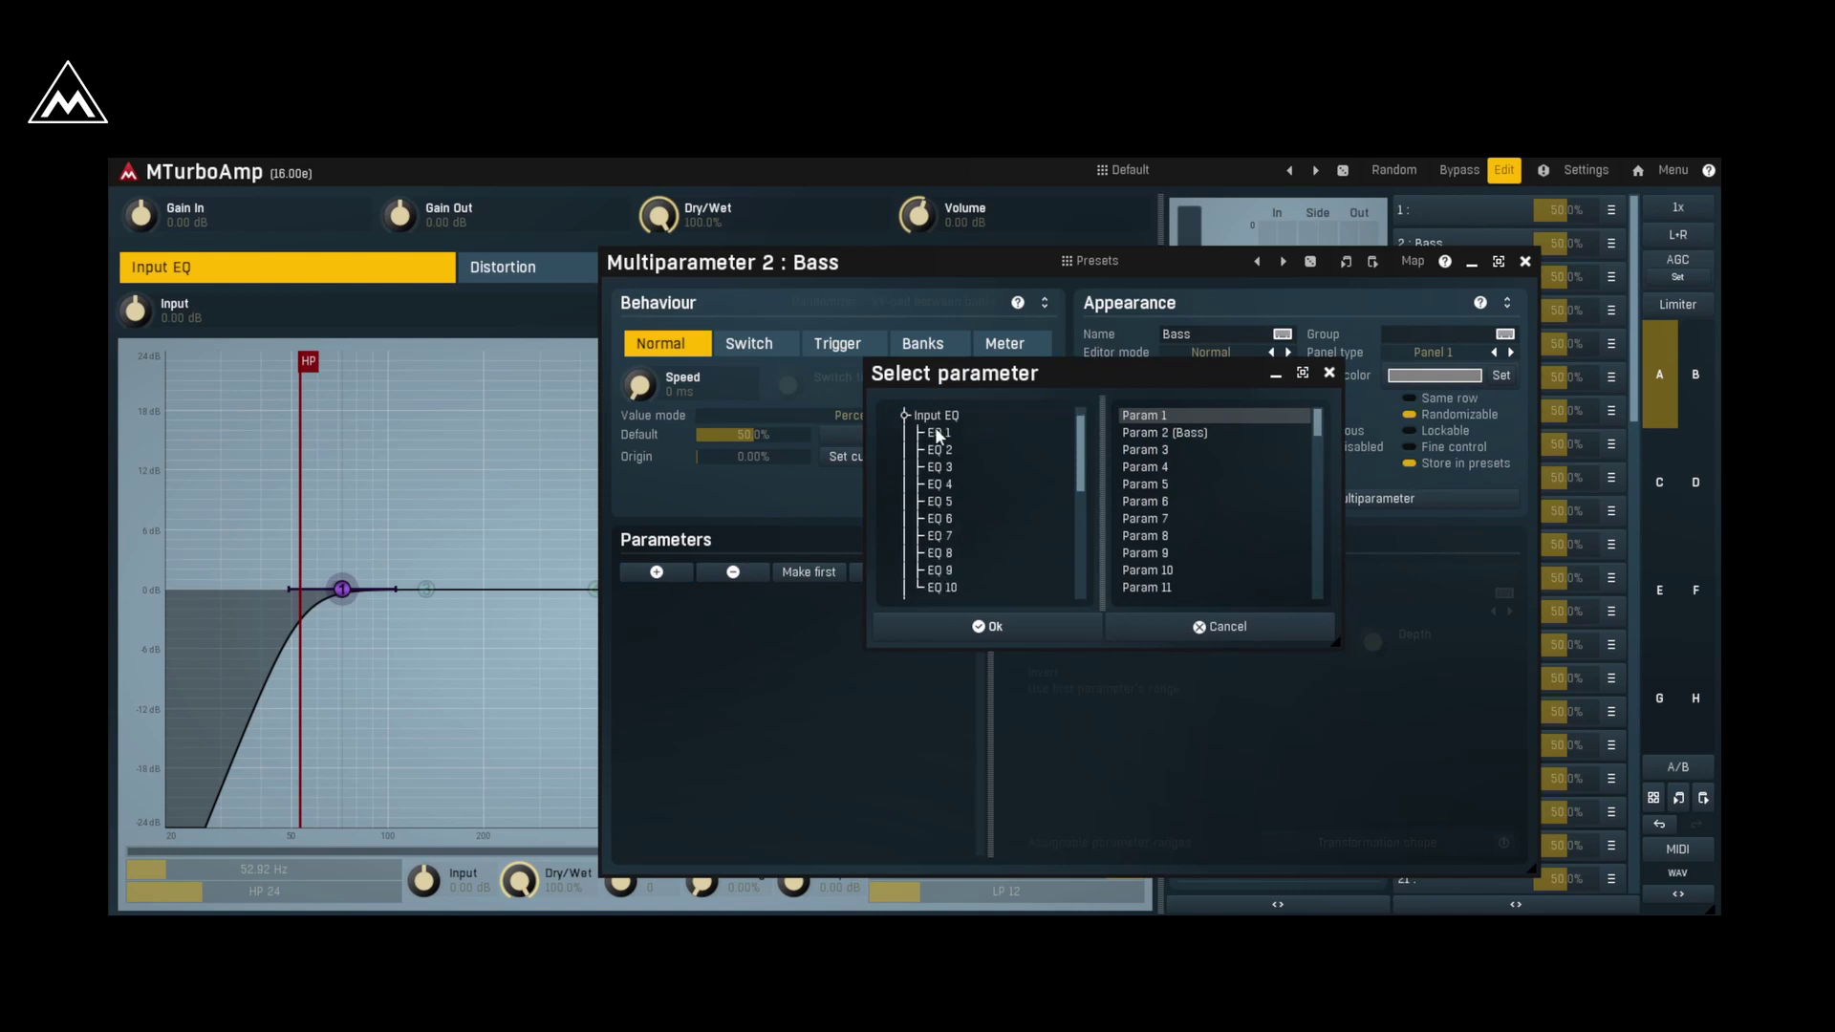
pyautogui.click(937, 432)
pyautogui.click(1166, 448)
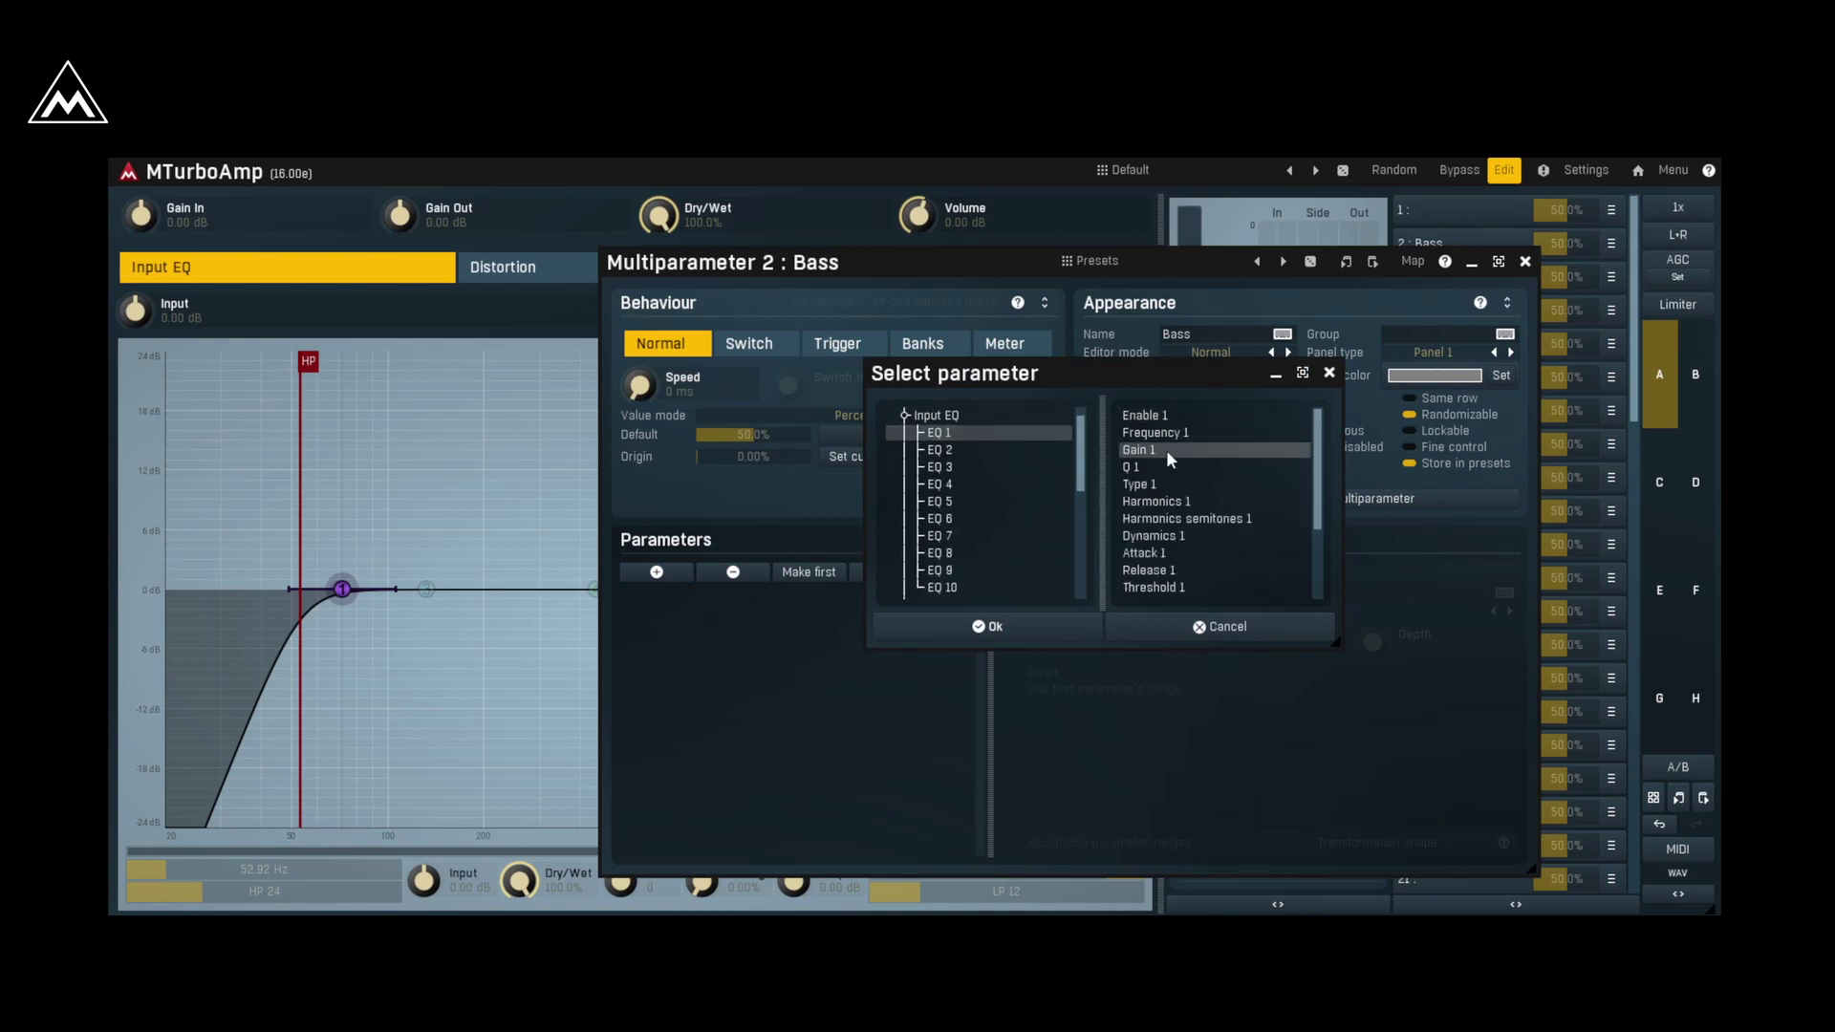
pyautogui.click(1058, 628)
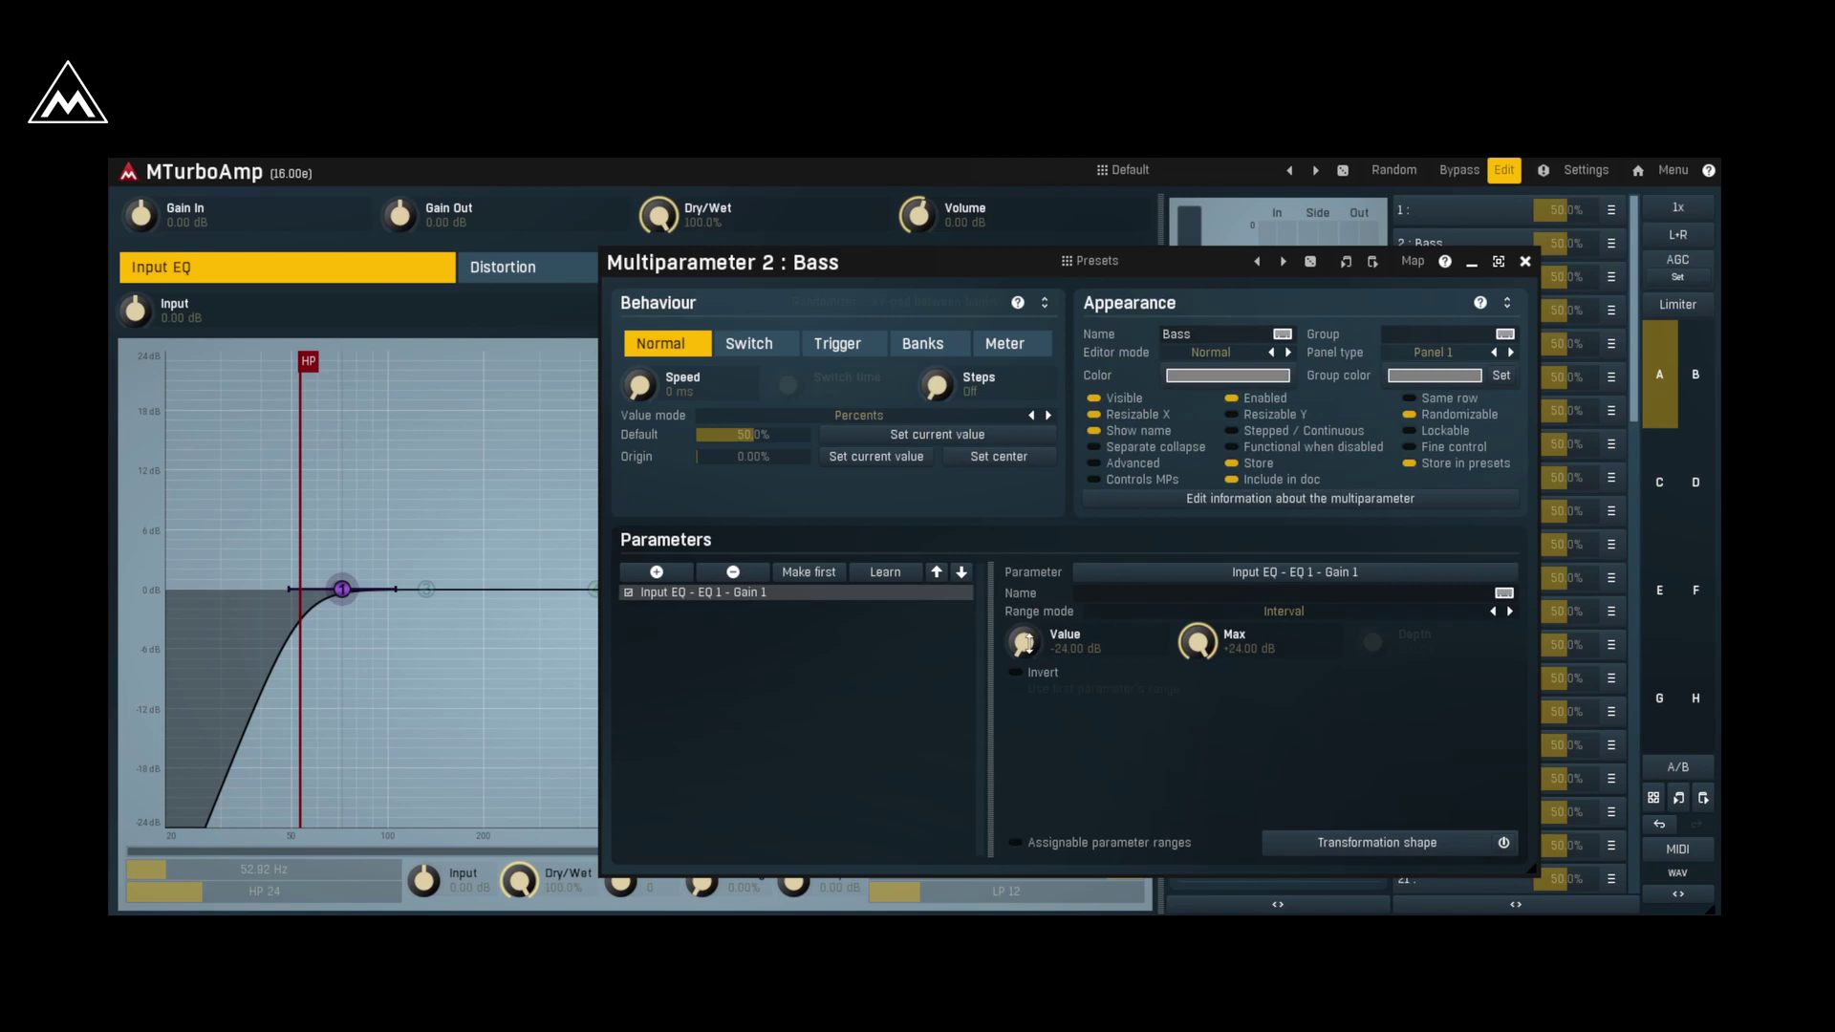
# Step: Set the Bass gain range to -20 dB minimum and +2 dB maximum
pyautogui.doubleClick(1028, 647)
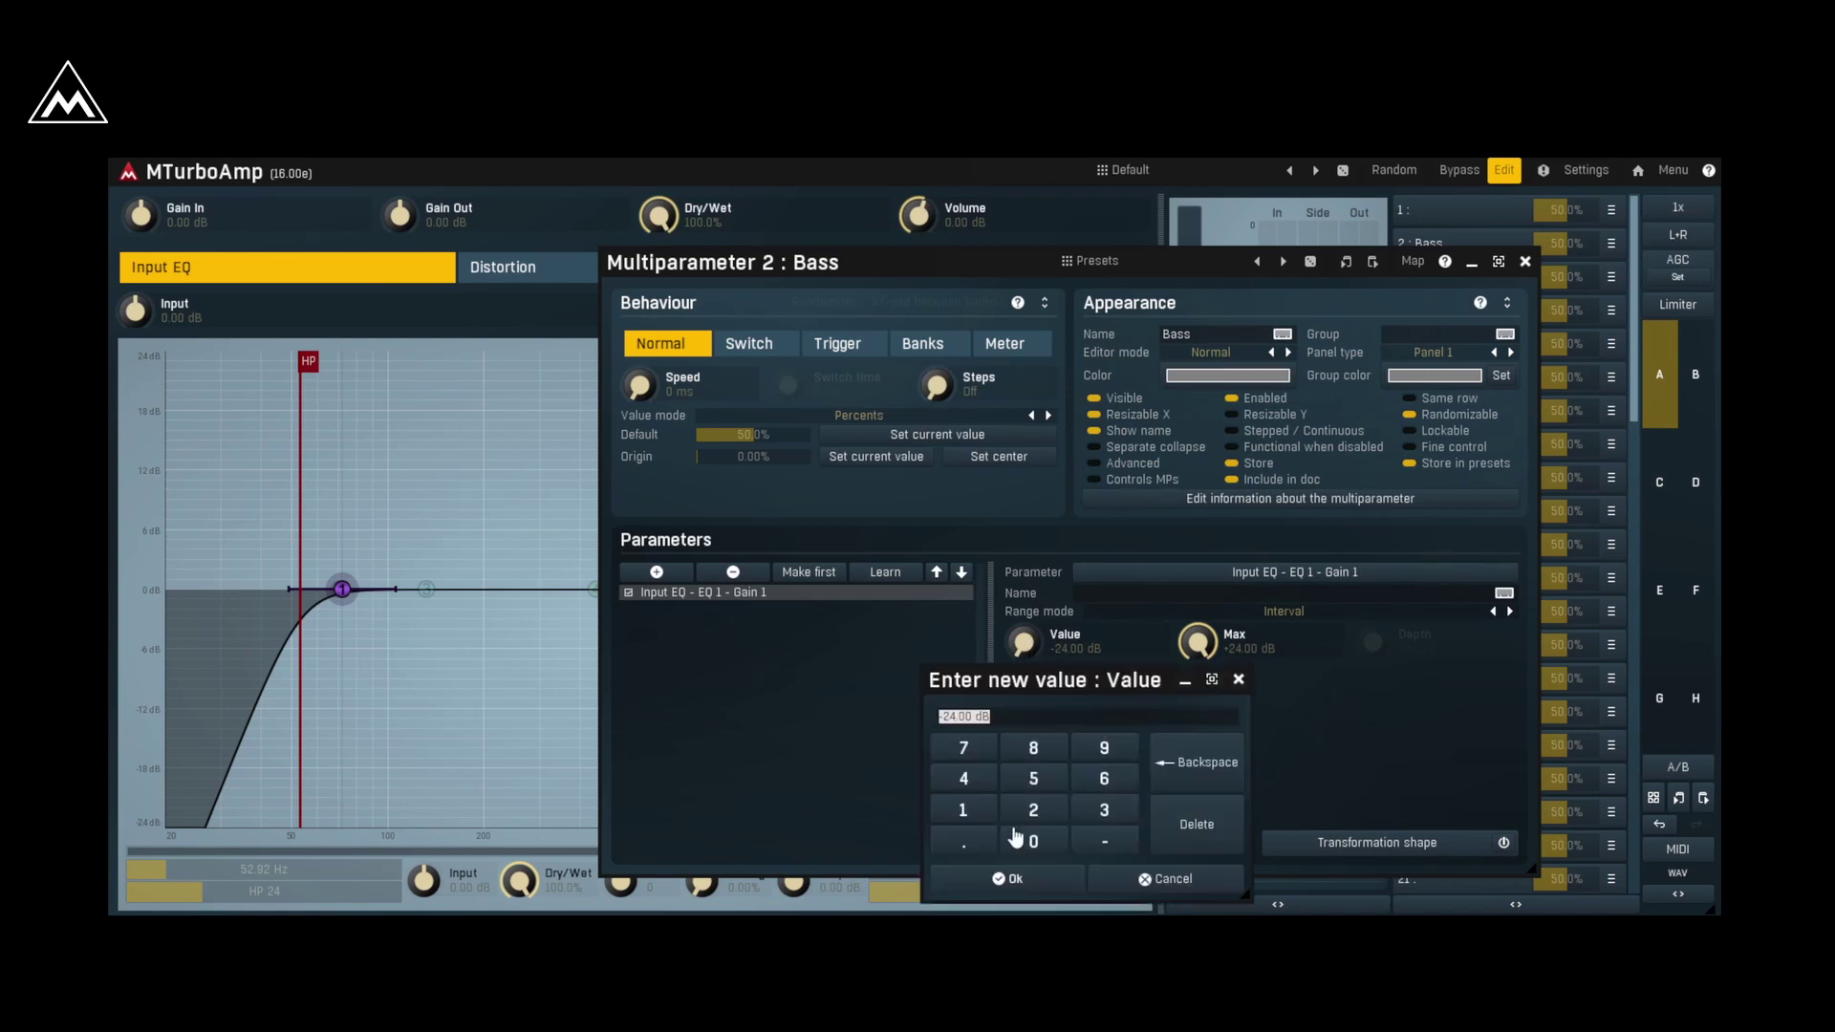
pyautogui.click(1104, 843)
pyautogui.click(1032, 811)
pyautogui.click(1032, 842)
pyautogui.click(1015, 877)
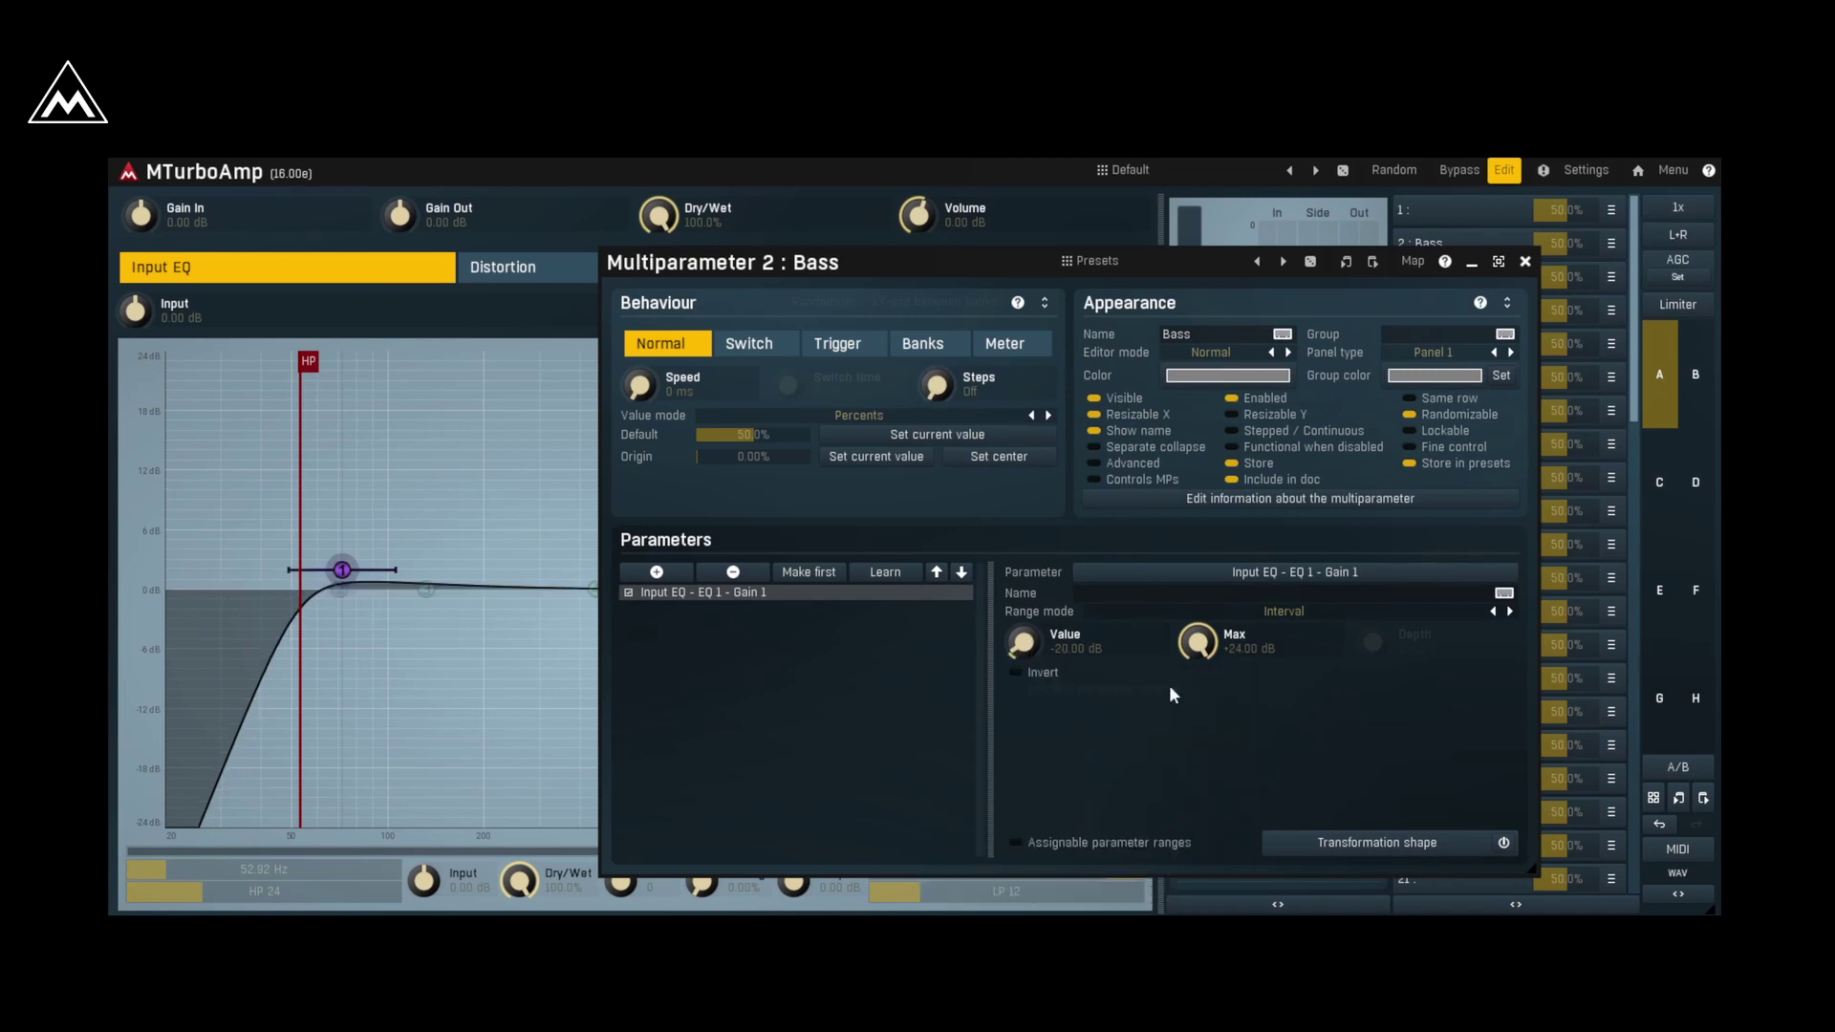
pyautogui.moveTo(1198, 644); pyautogui.dragTo(1198, 656)
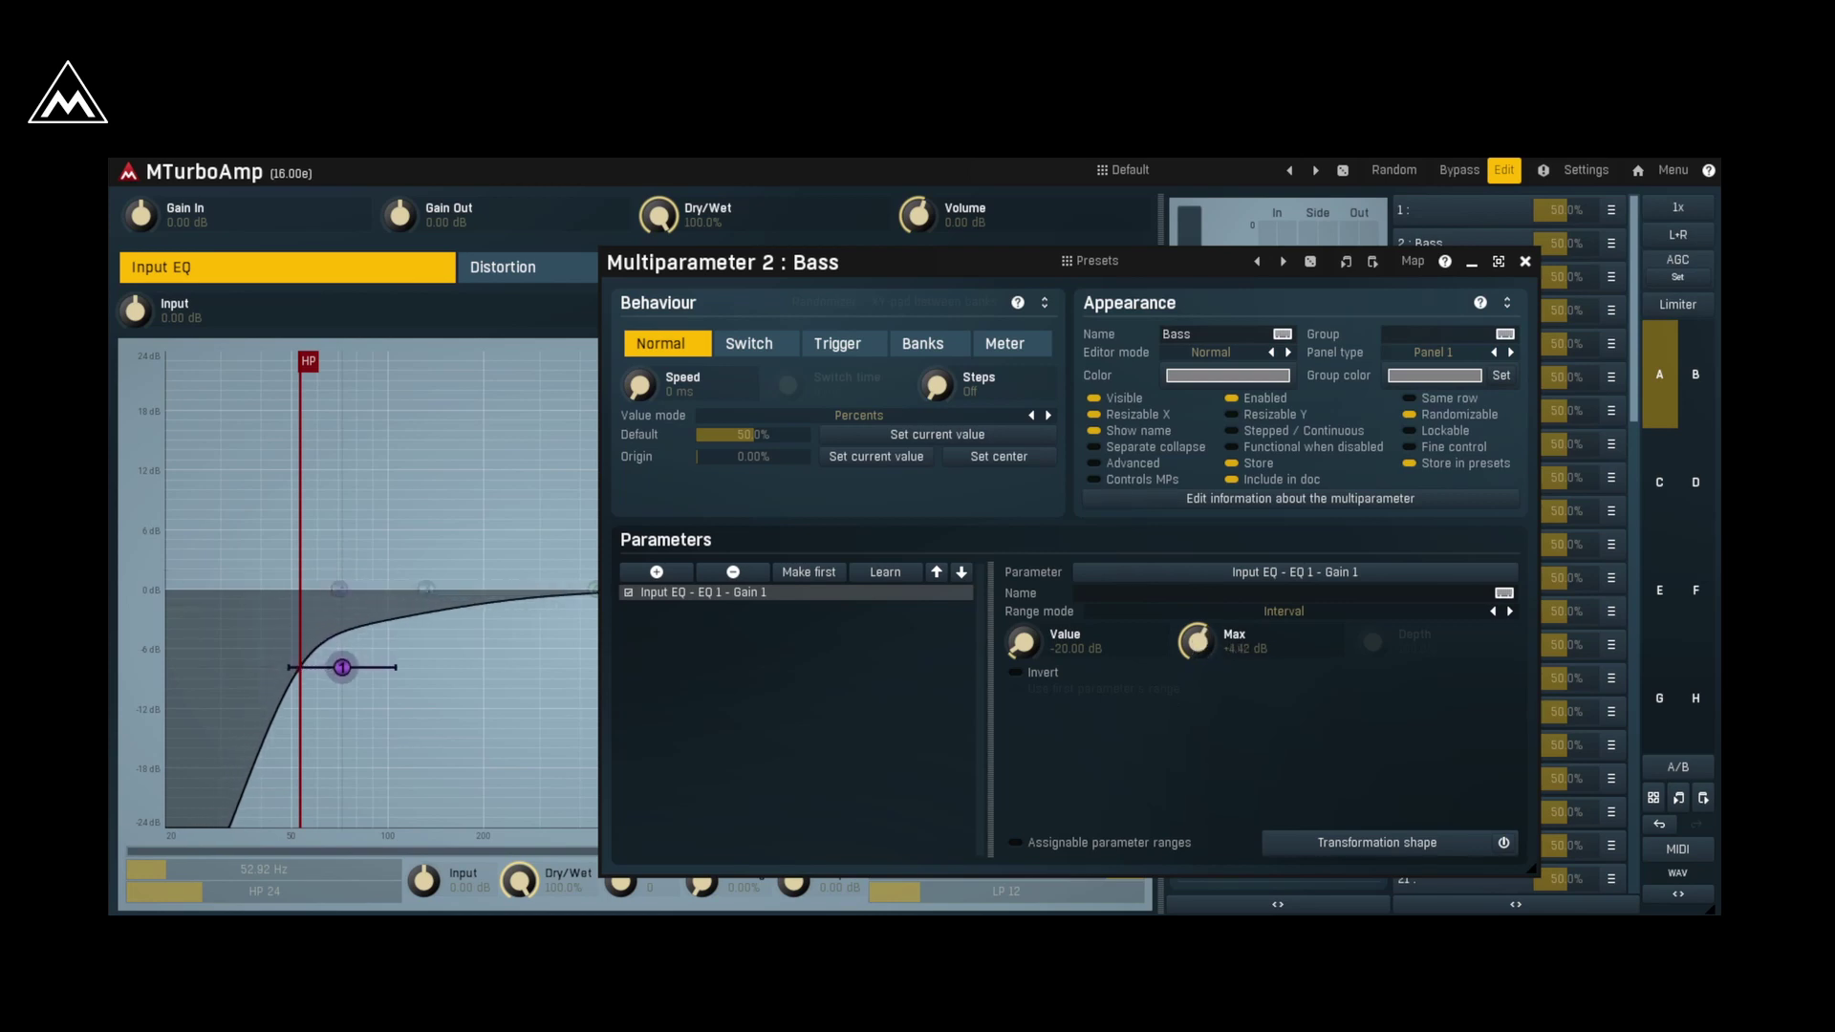
pyautogui.doubleClick(1198, 638)
pyautogui.click(1207, 809)
pyautogui.click(1132, 878)
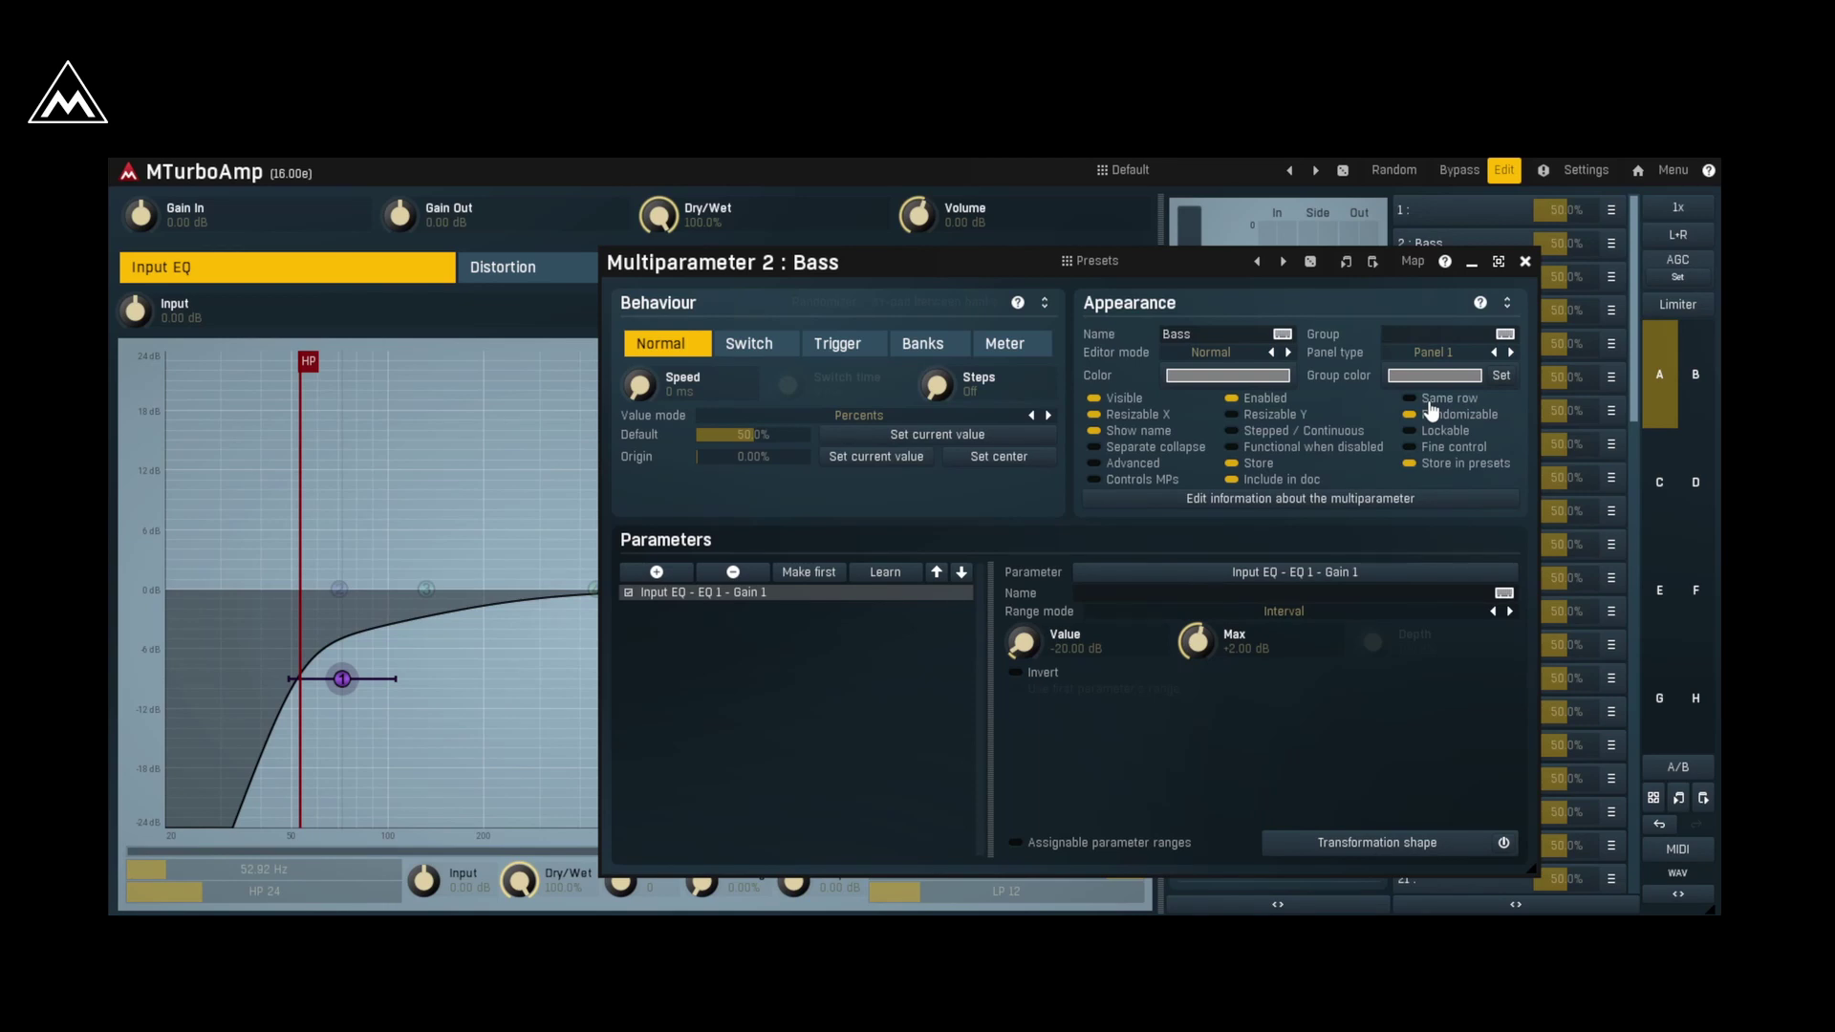
# Step: Add EQ 1's Q 1 as a second parameter controlled by Bass
pyautogui.click(657, 571)
pyautogui.click(901, 435)
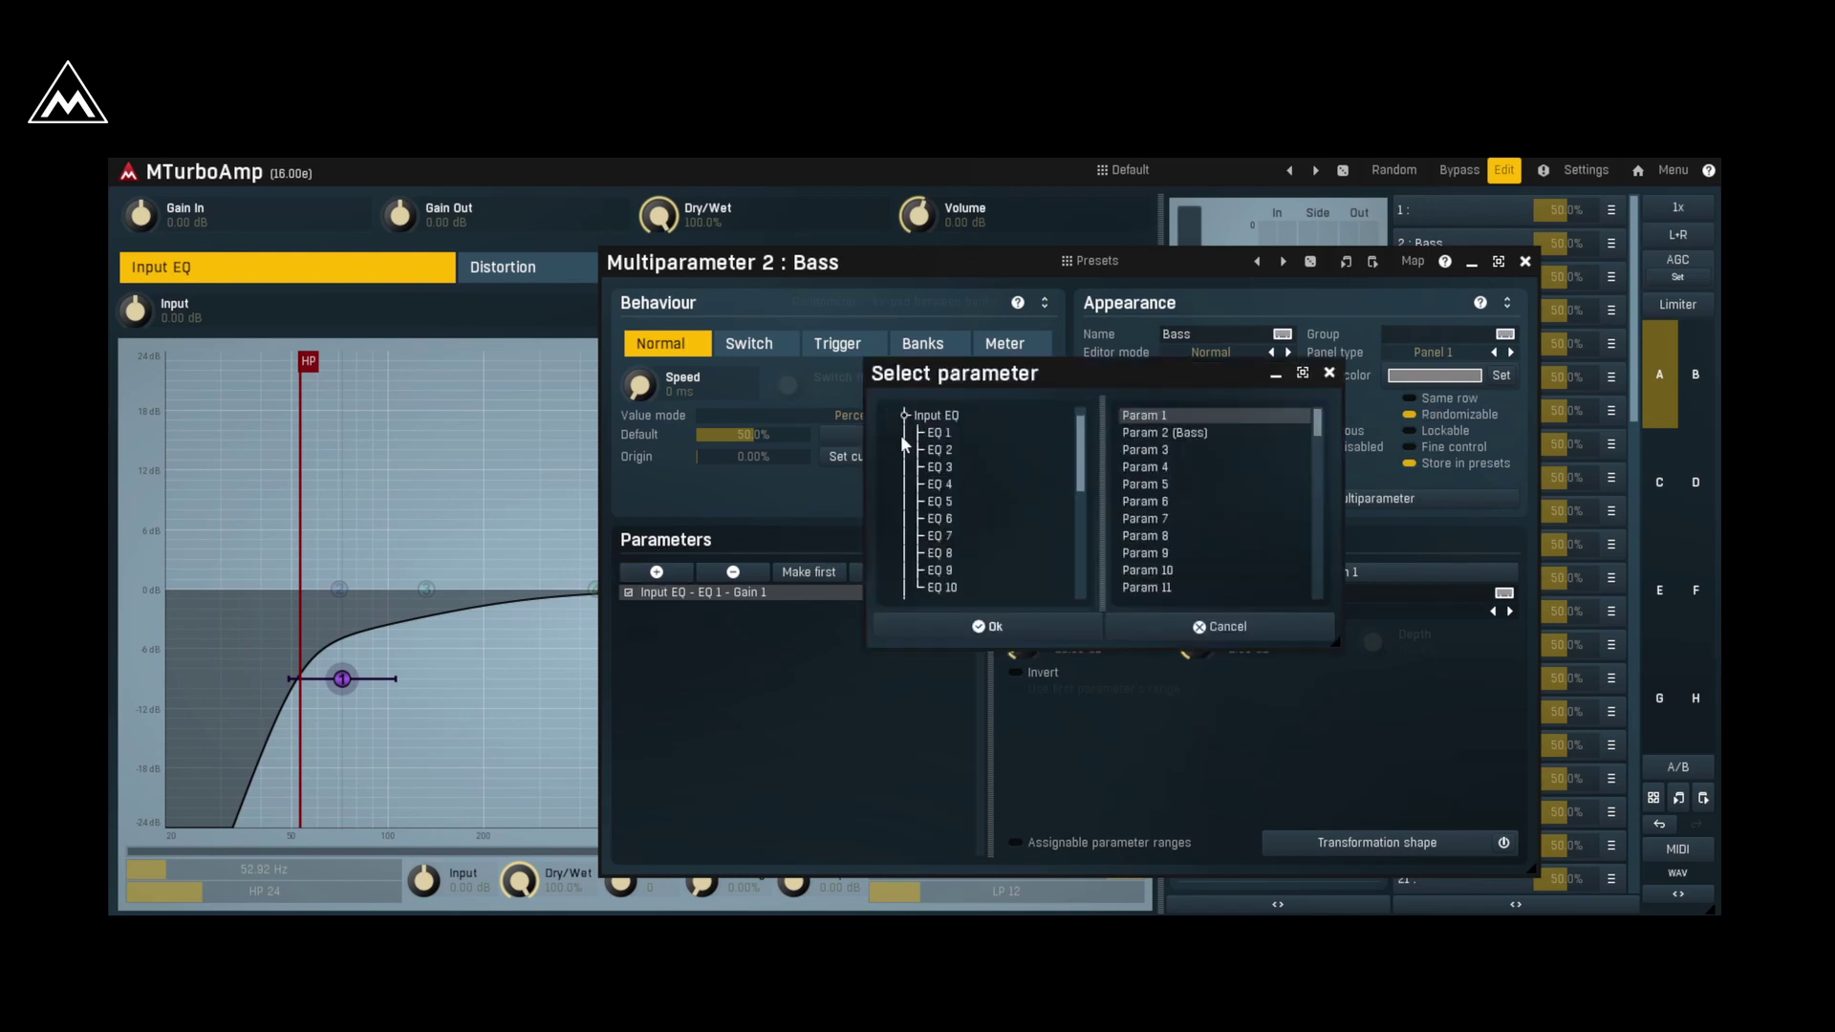
pyautogui.click(935, 434)
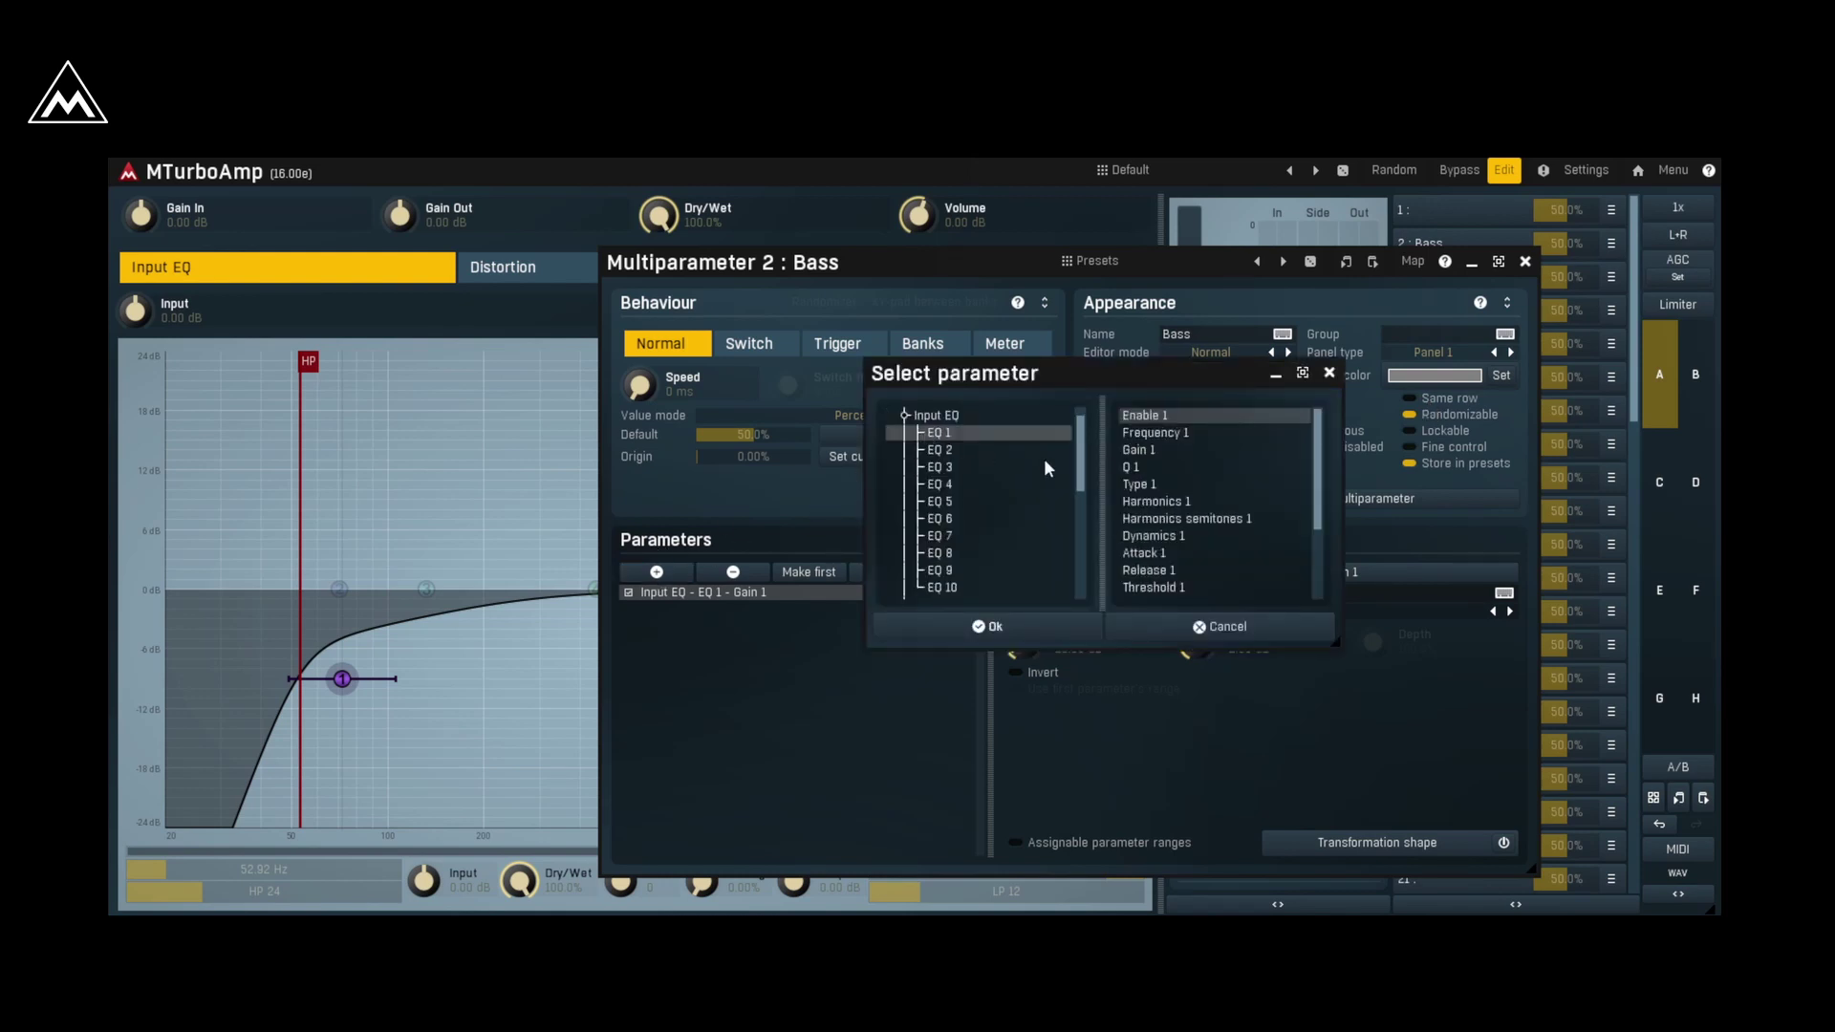
pyautogui.click(1043, 625)
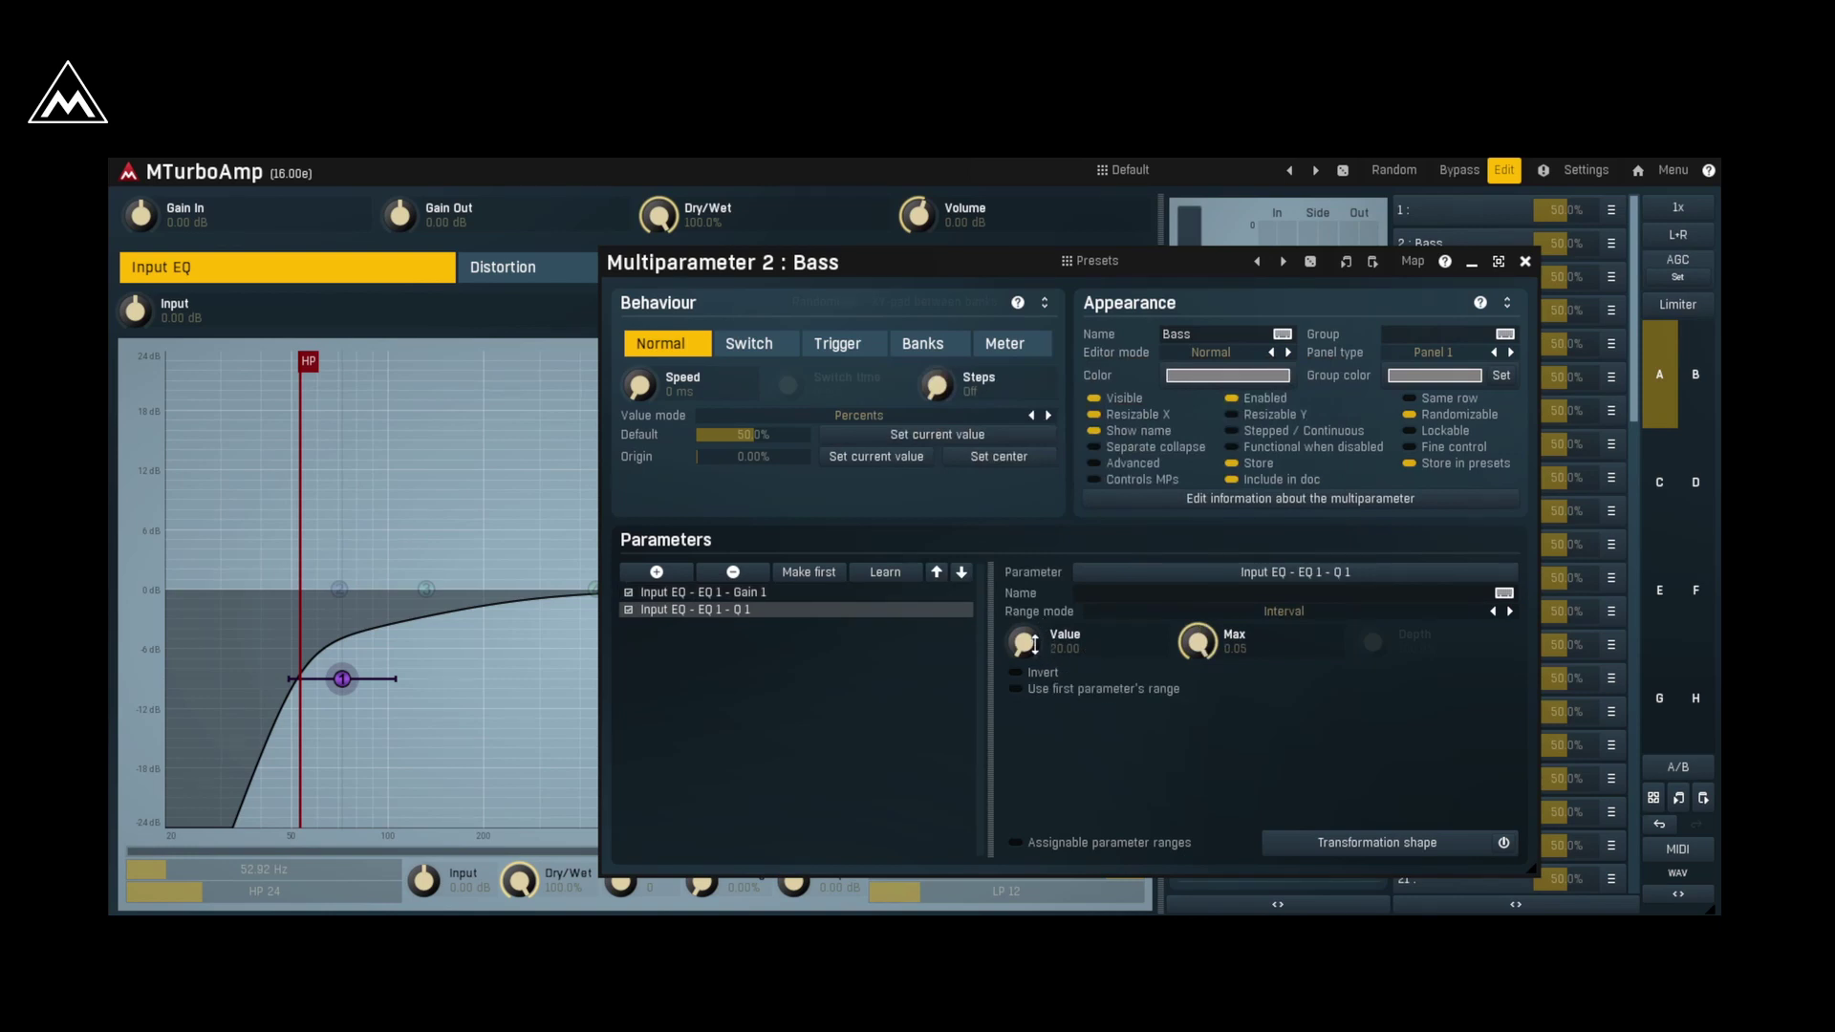
# Step: Set the Q 1 range to start at 0.30 and end at about 0.13
pyautogui.moveTo(1026, 643); pyautogui.dragTo(1026, 660)
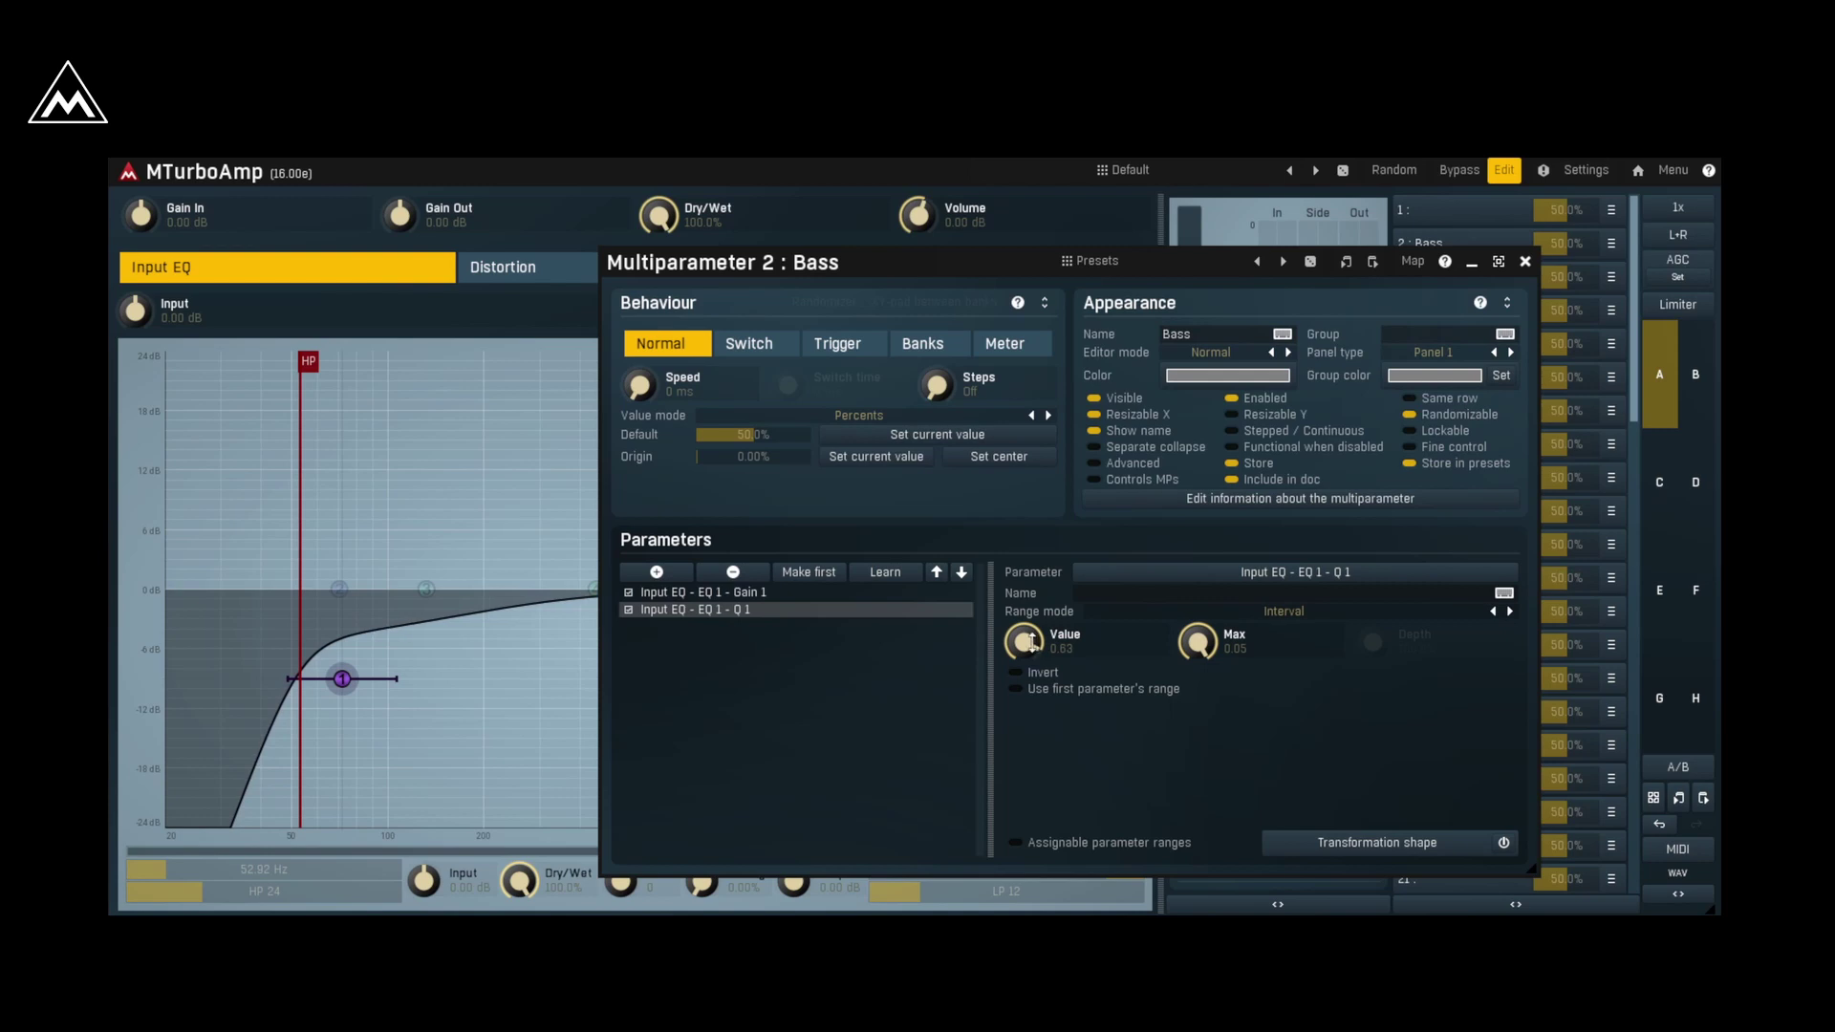
pyautogui.doubleClick(1026, 642)
pyautogui.click(961, 842)
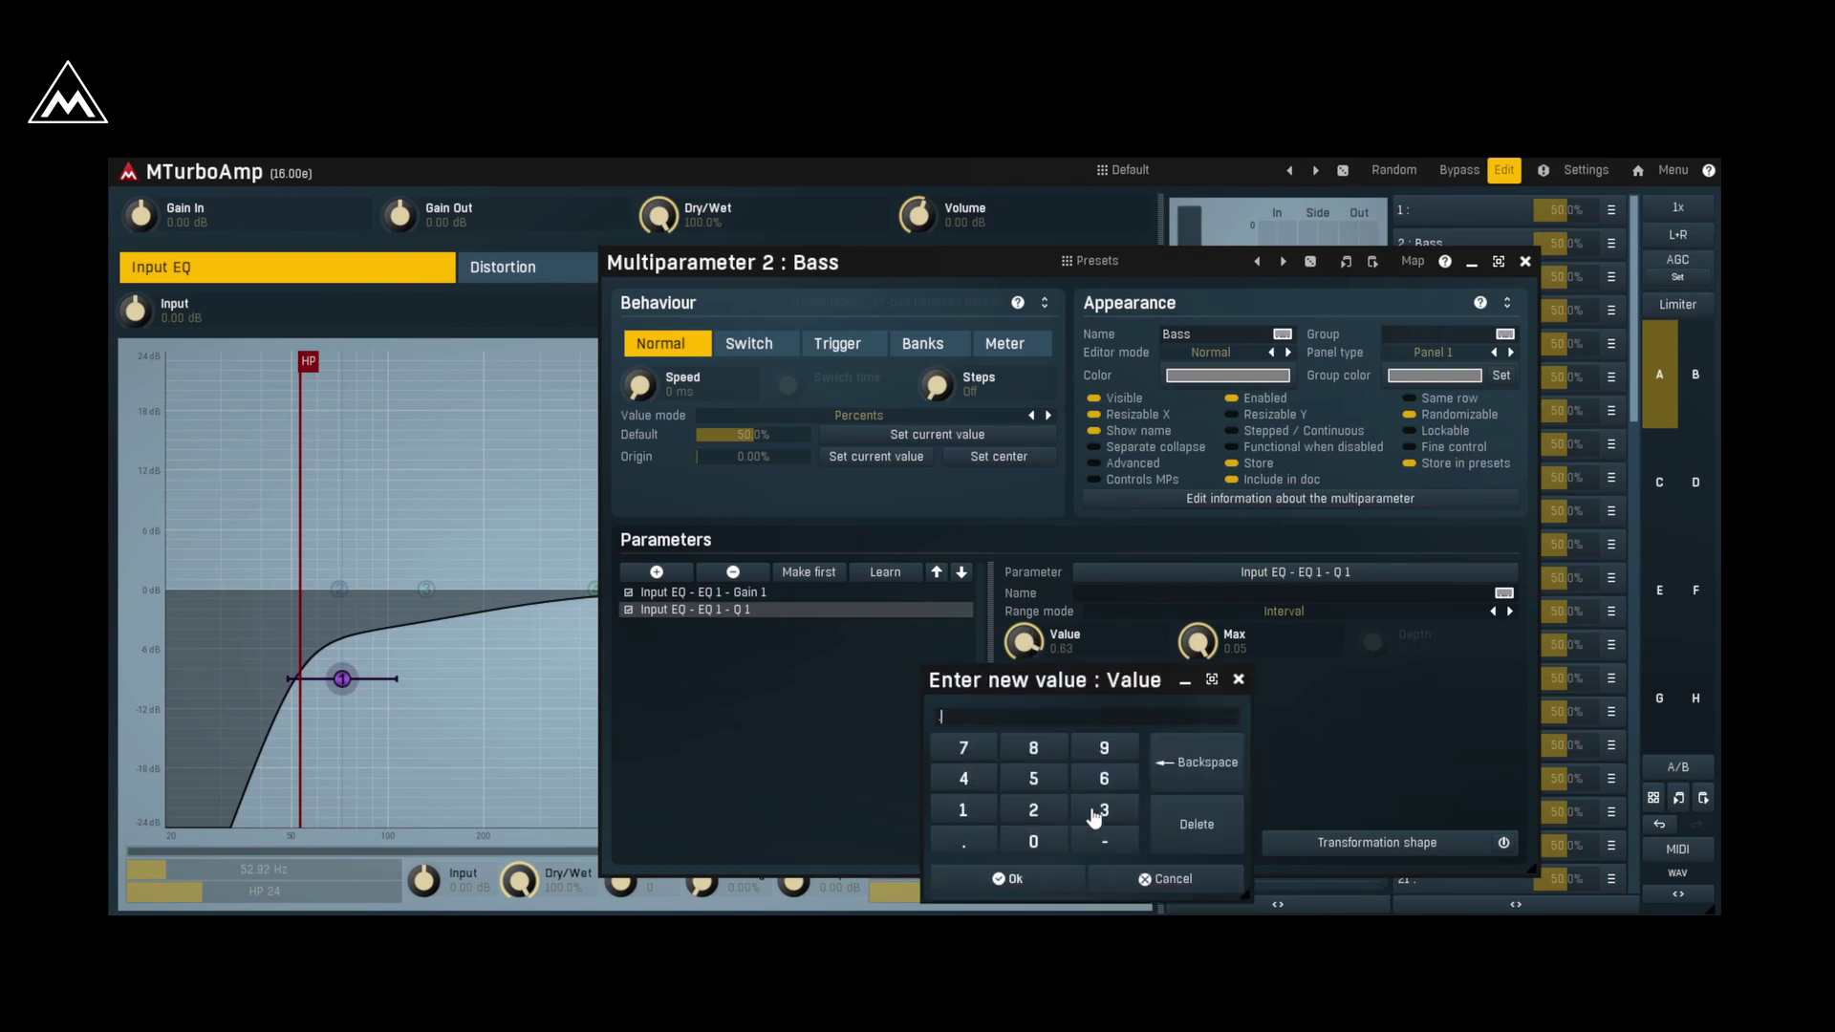
pyautogui.click(1105, 810)
pyautogui.click(1033, 842)
pyautogui.click(1007, 878)
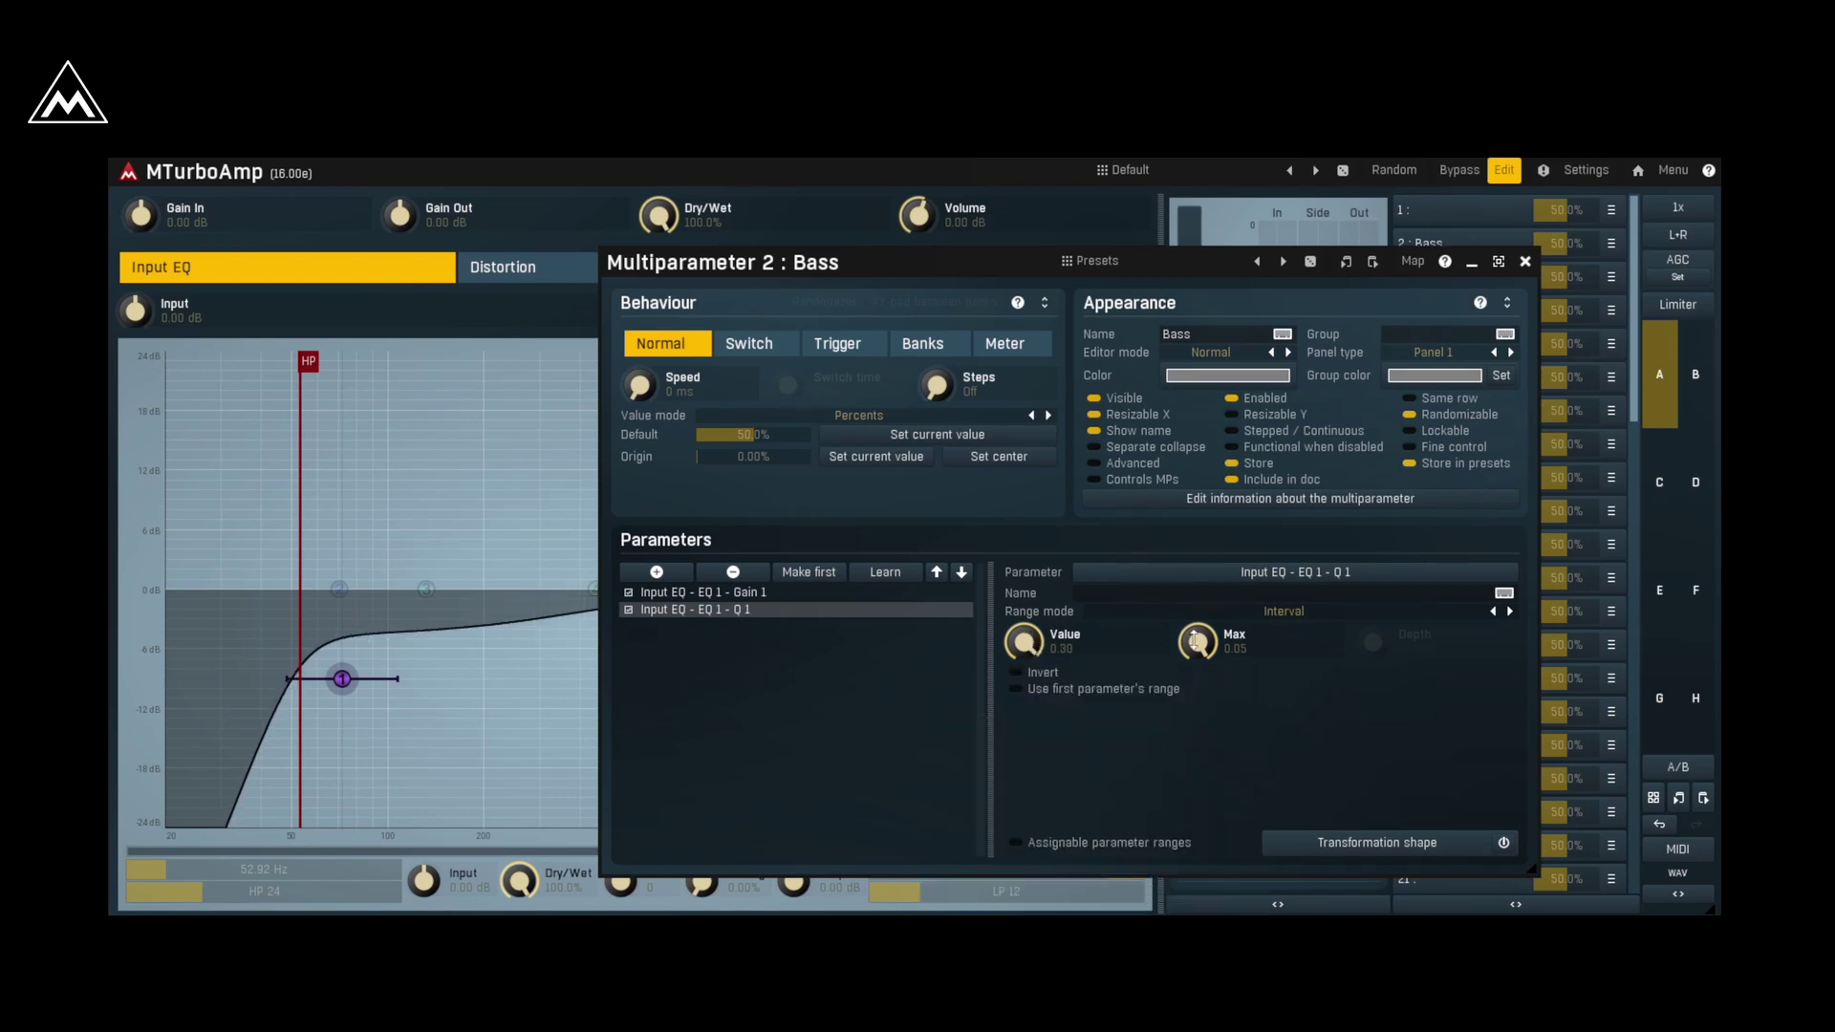
pyautogui.moveTo(1199, 643); pyautogui.dragTo(1198, 636)
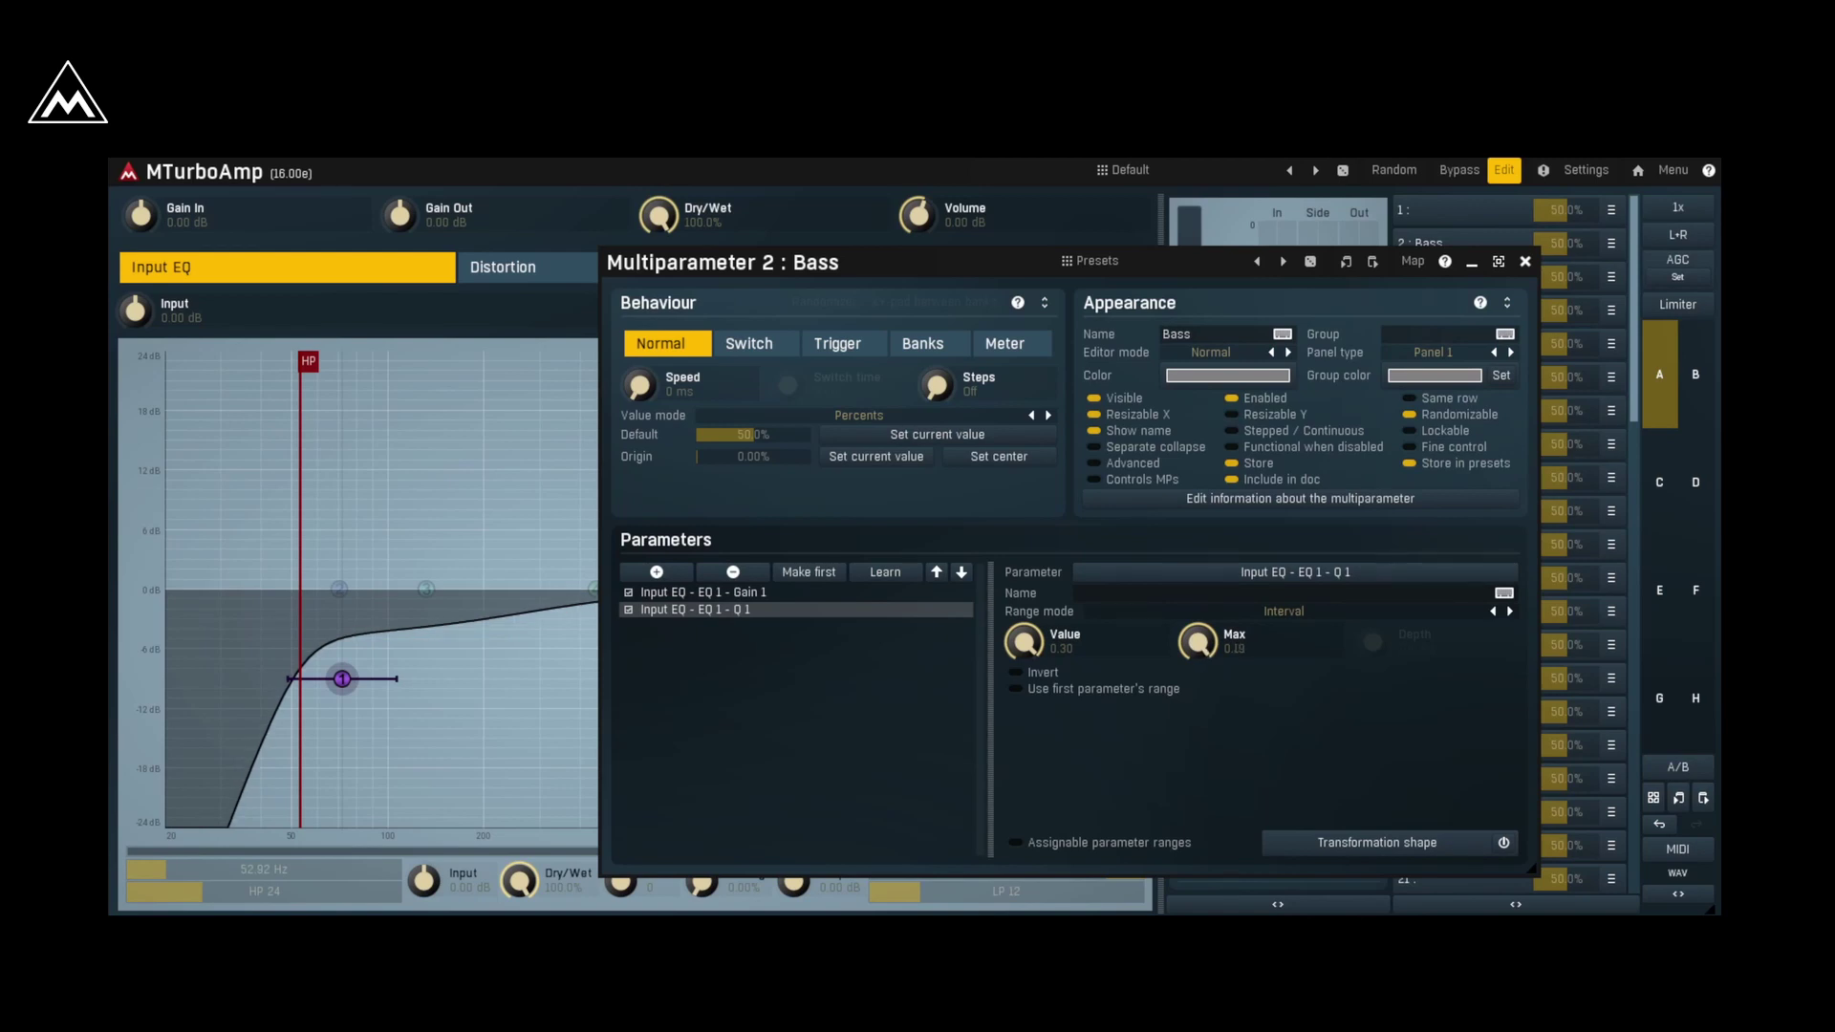
# Step: Close the Bass editor and test Bass by sweeping it to 100% and back down
pyautogui.click(1523, 260)
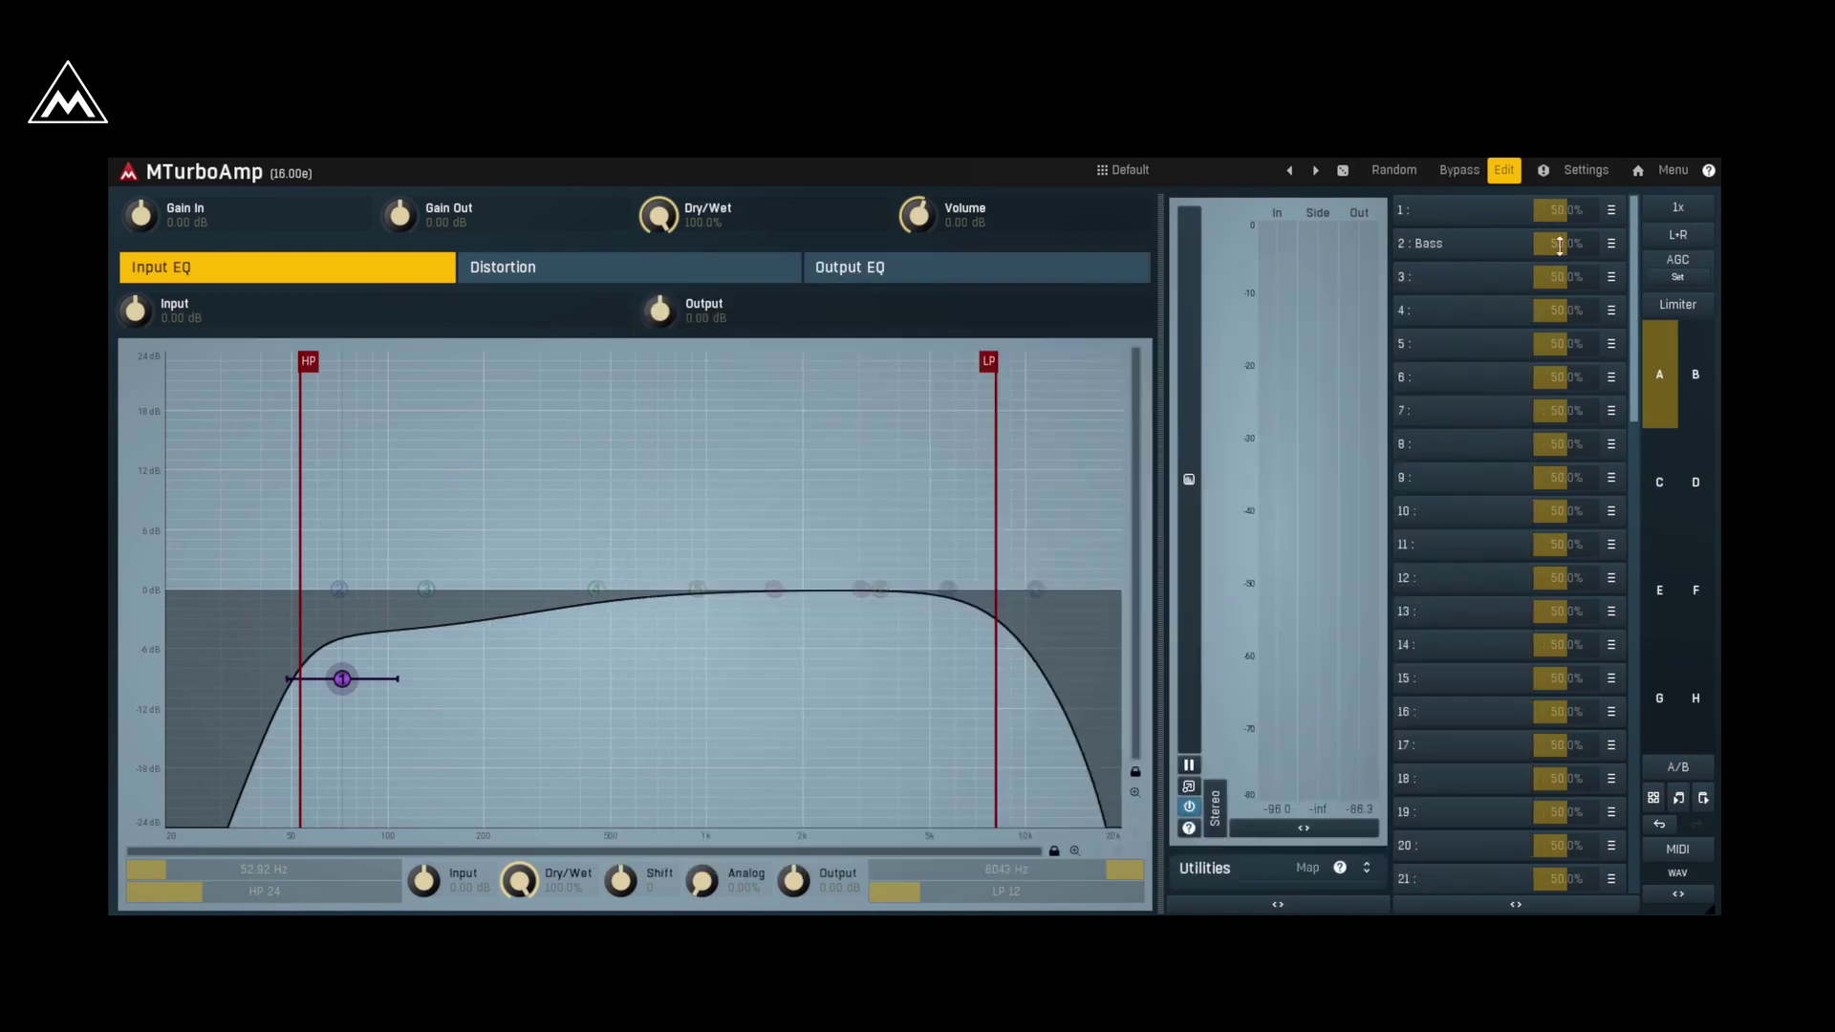
pyautogui.moveTo(1559, 244); pyautogui.dragTo(1591, 245)
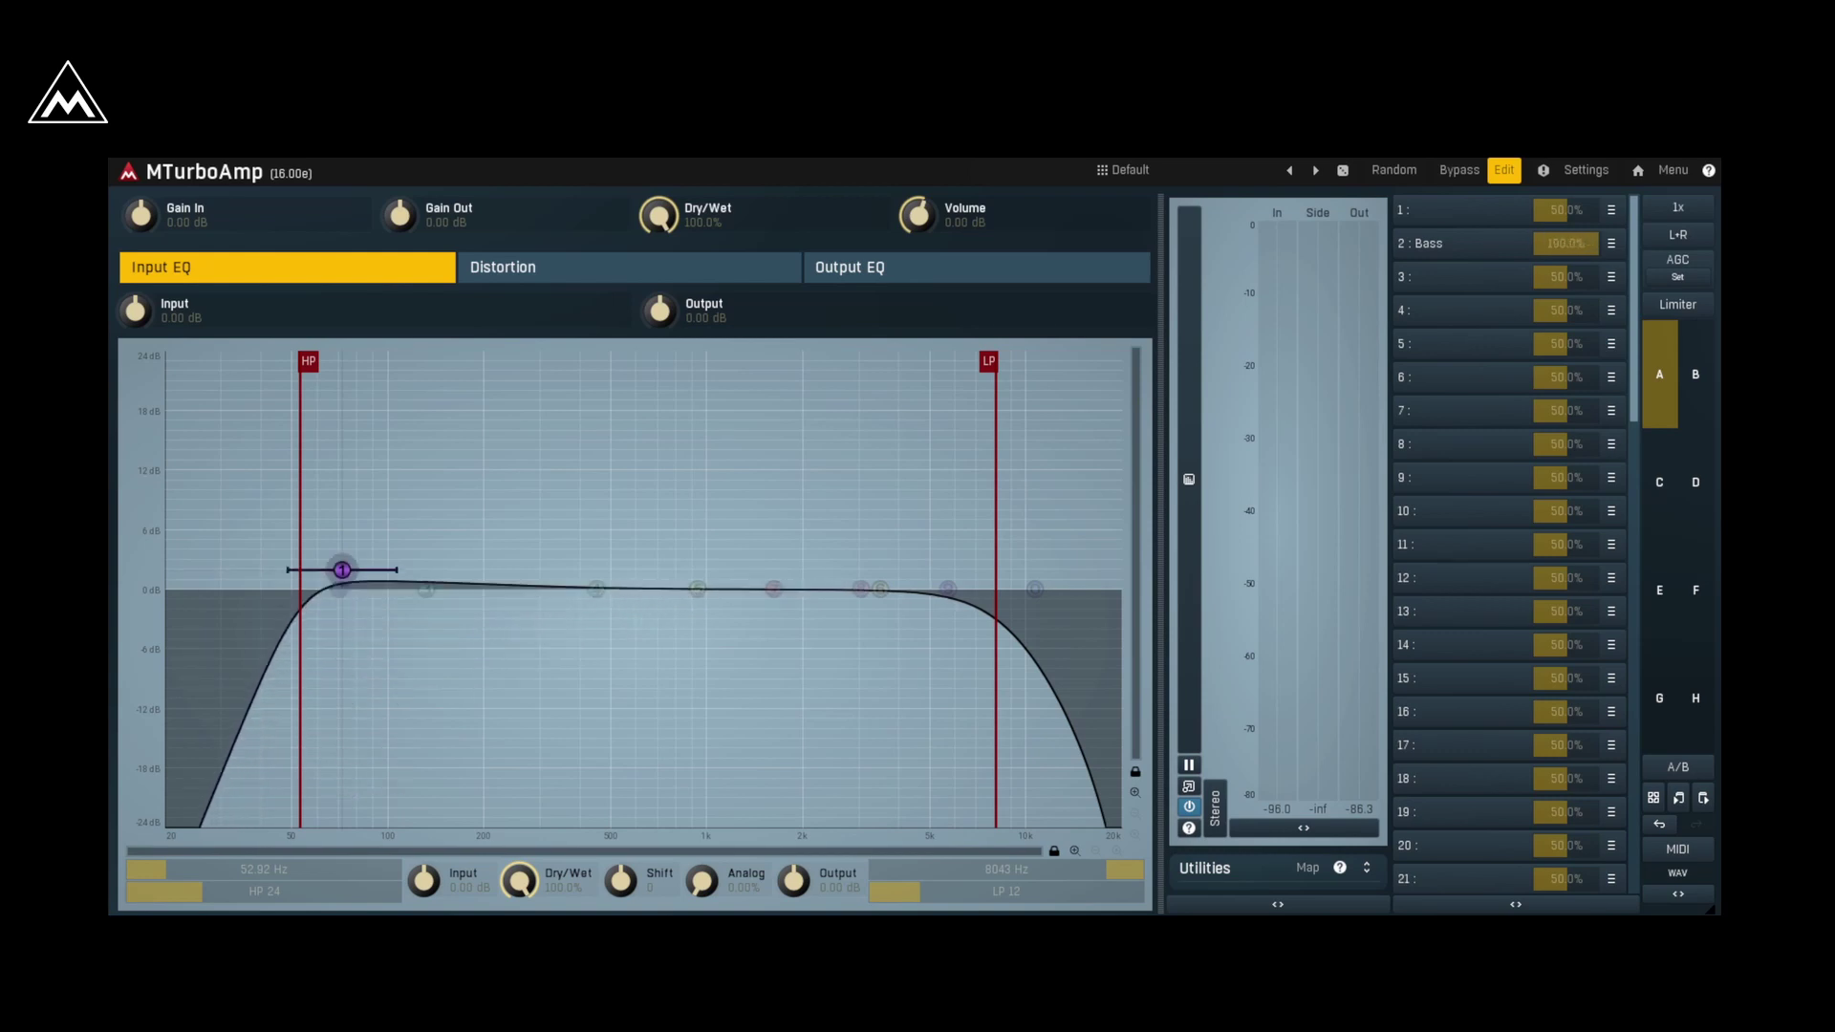
pyautogui.moveTo(1559, 244); pyautogui.dragTo(1560, 247)
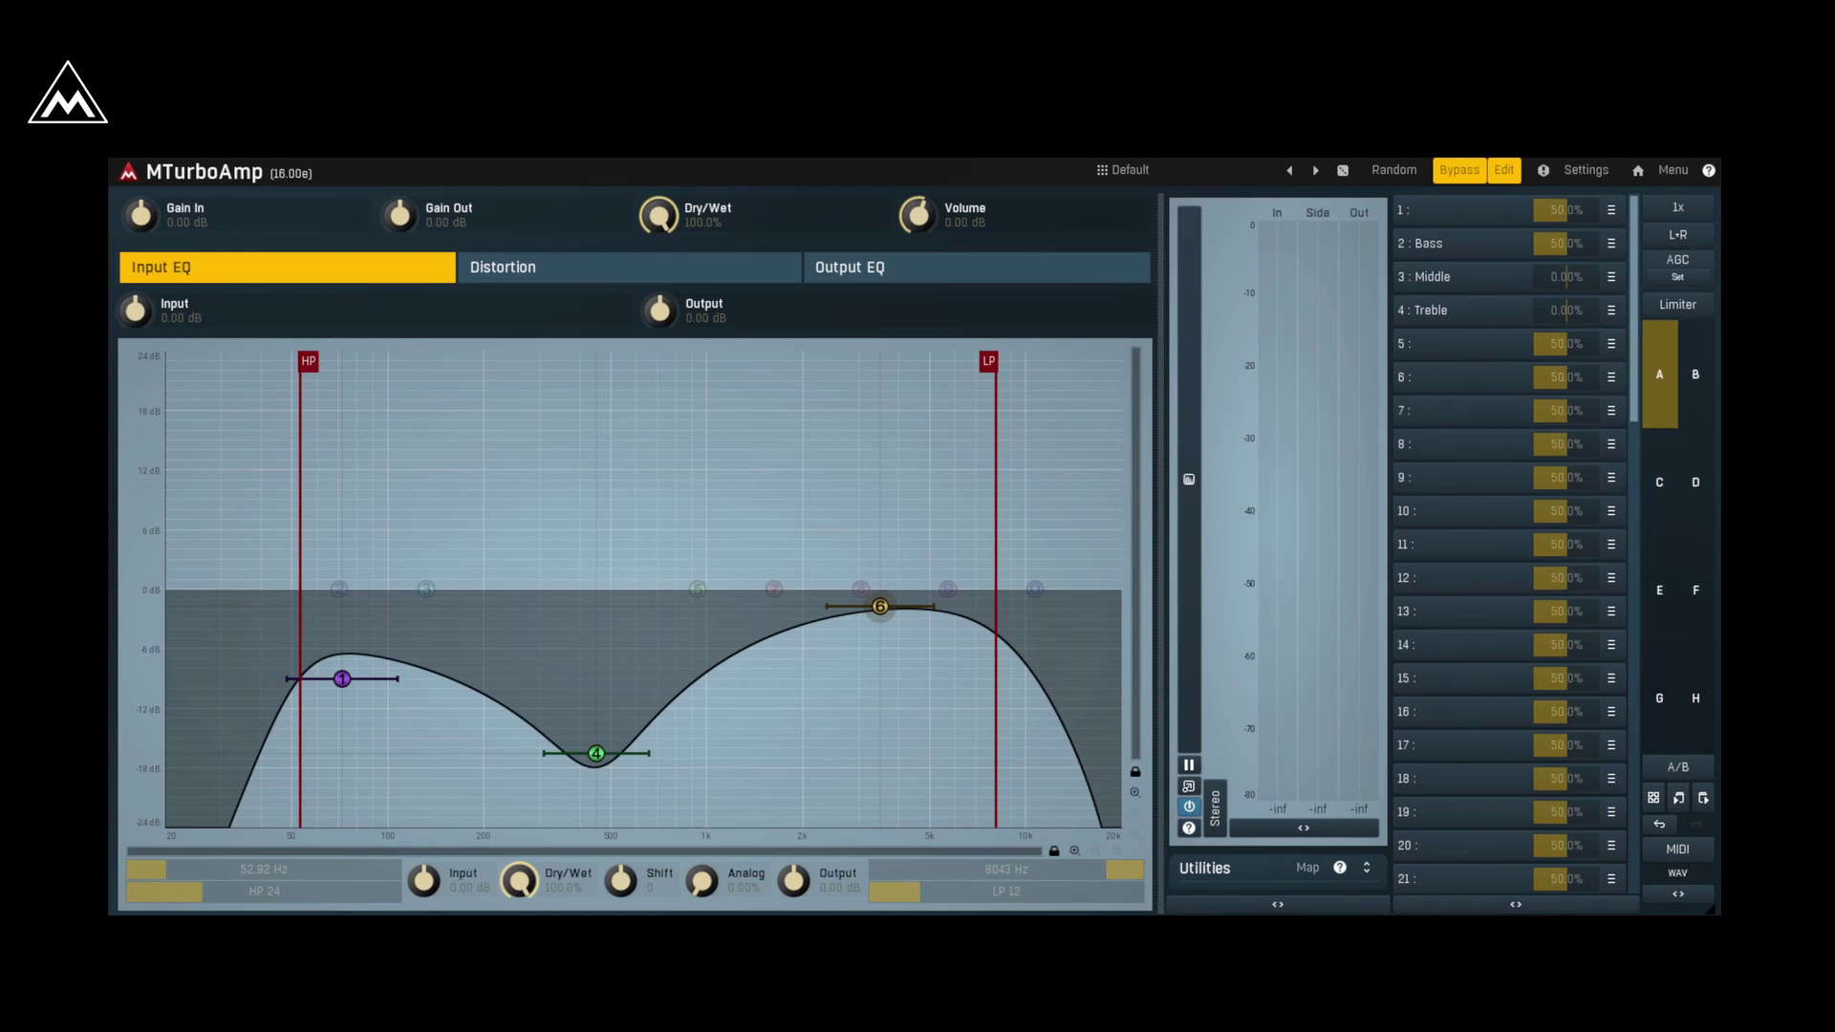
# Step: Disable bypass, sweep the Bass, Middle and Treble sliders, and reset Treble to default
pyautogui.click(1456, 171)
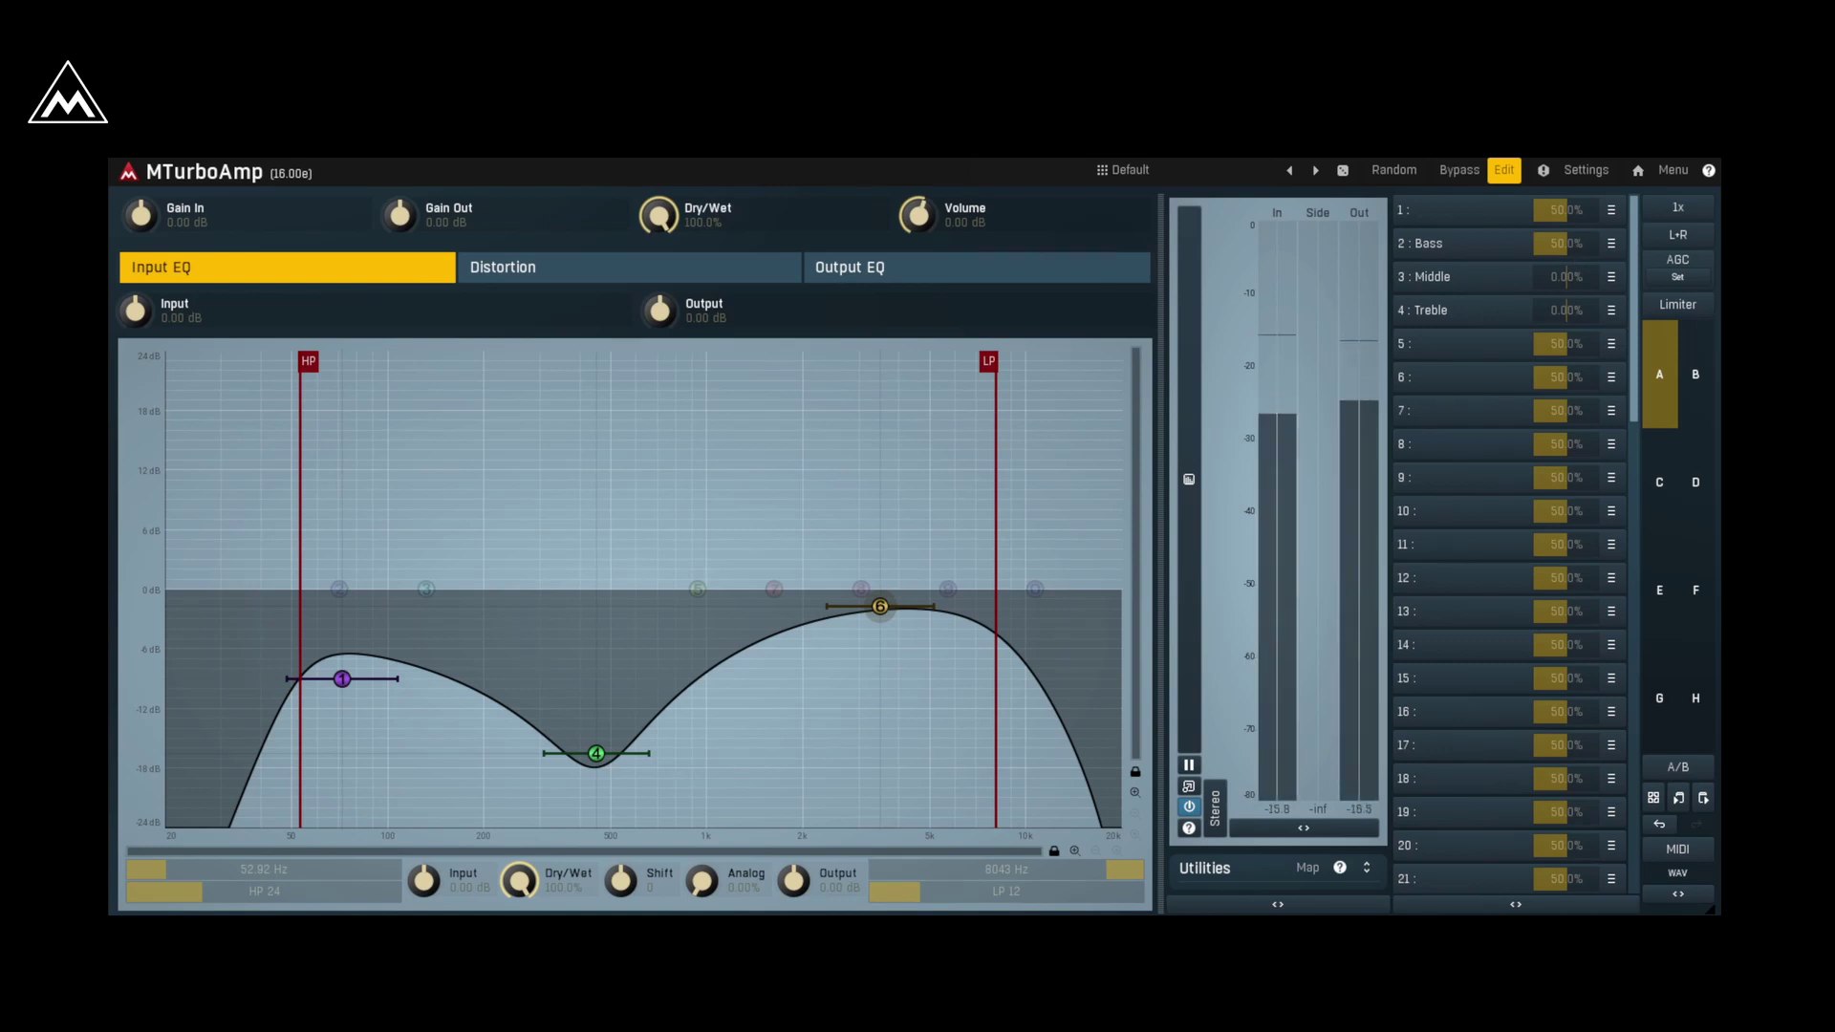
pyautogui.moveTo(1569, 244); pyautogui.dragTo(1569, 172)
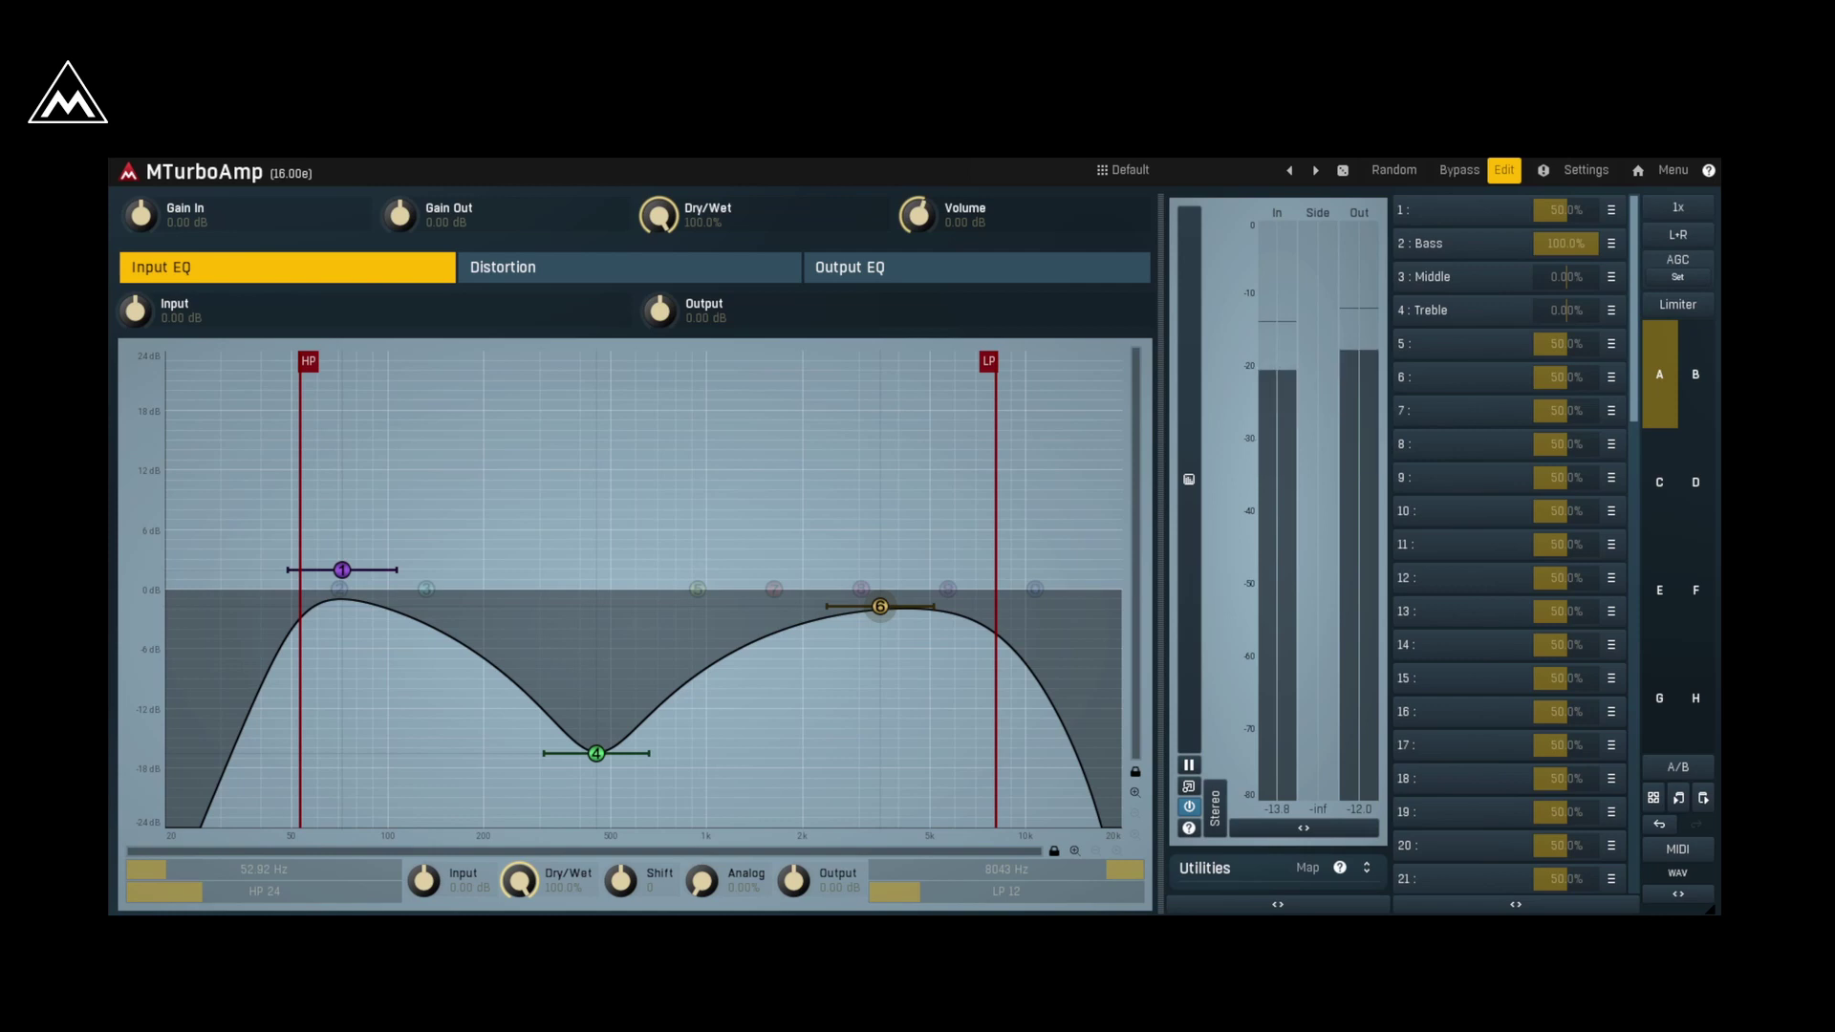
pyautogui.moveTo(1570, 243); pyautogui.dragTo(1572, 345)
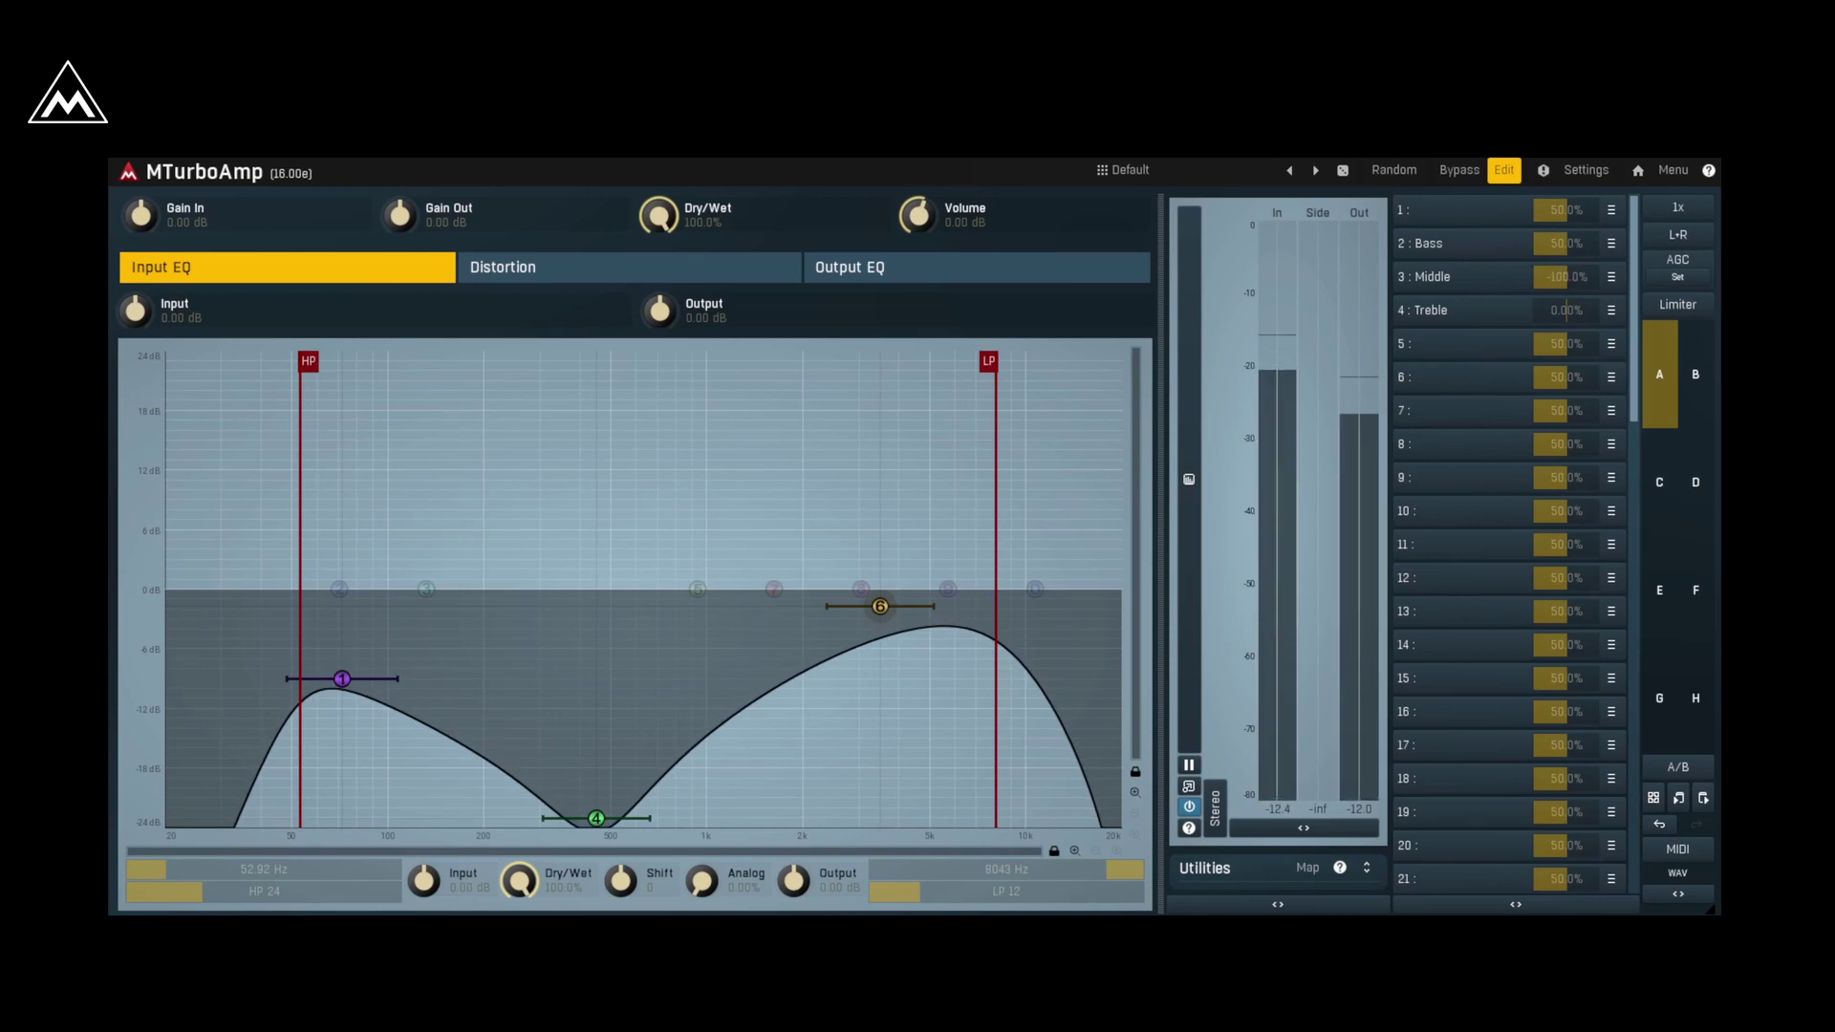
pyautogui.moveTo(1573, 344)
pyautogui.mouseDown()
pyautogui.moveTo(1569, 312)
pyautogui.moveTo(1541, 311)
pyautogui.moveTo(1569, 312)
pyautogui.mouseUp()
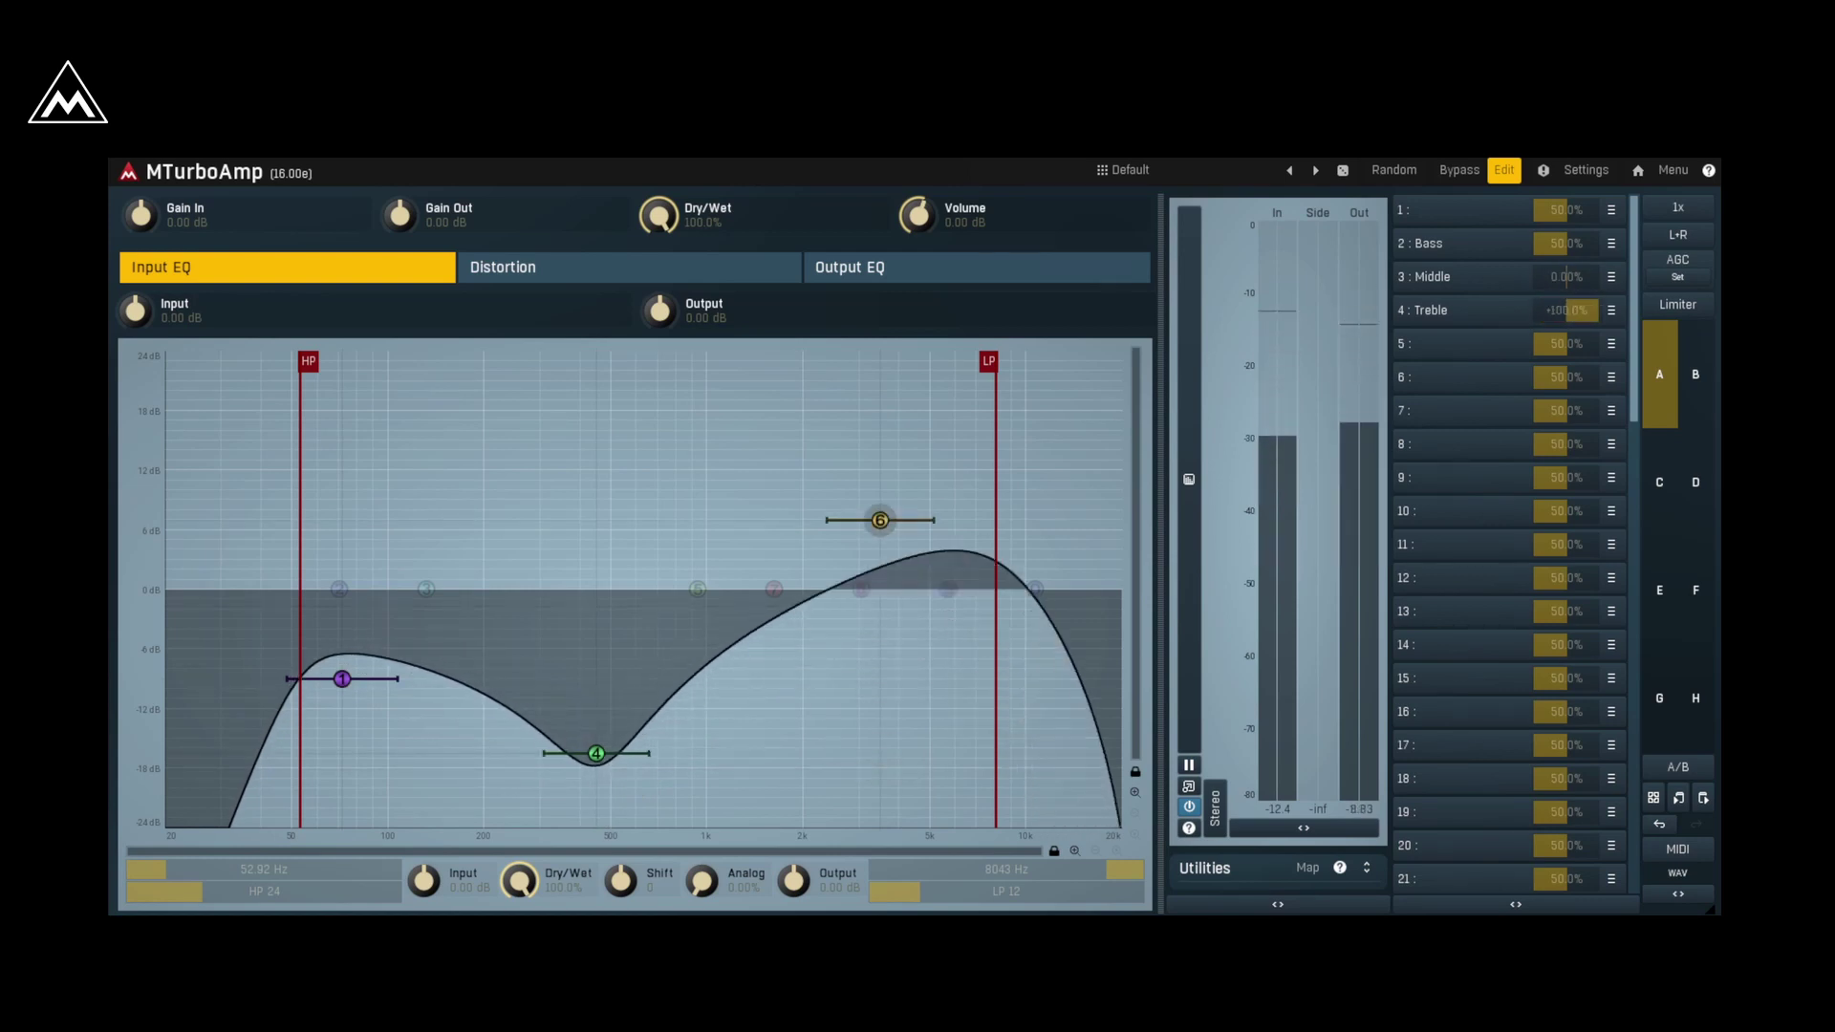
pyautogui.doubleClick(1569, 312)
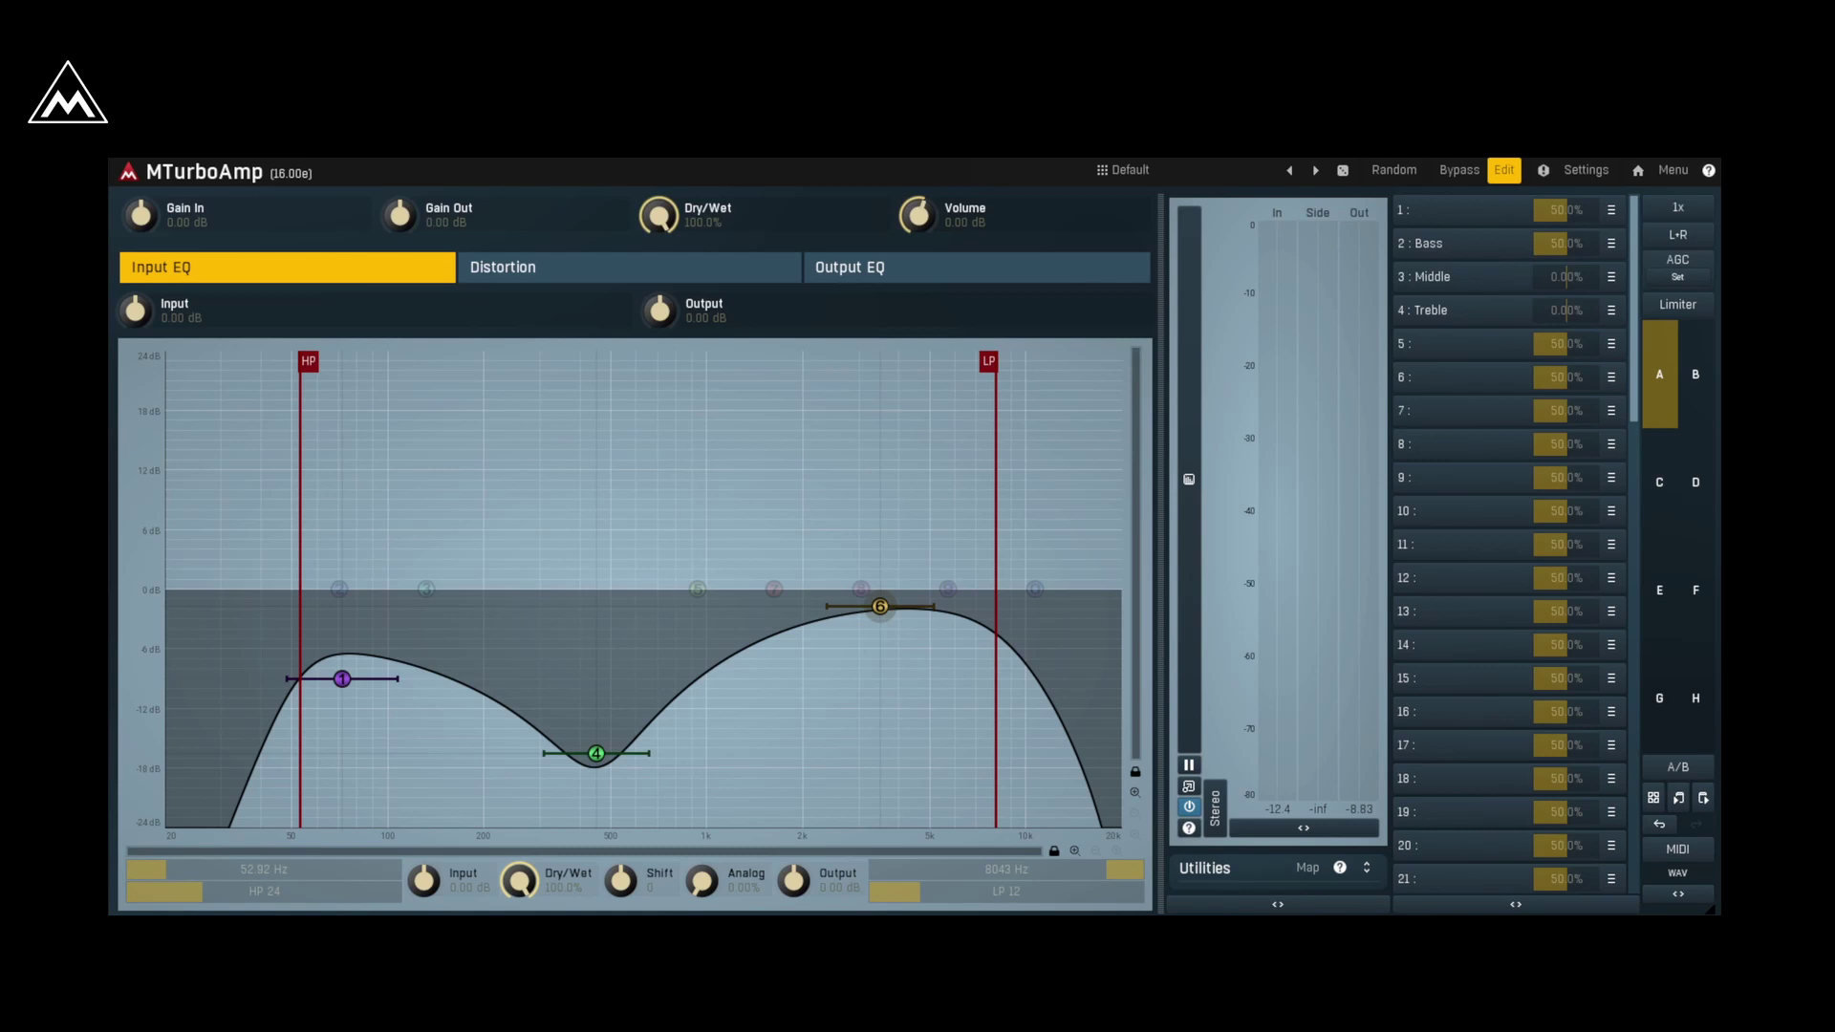
# Step: View the Distortion stages, then bring up the '2 : Bass' multiparameter editor
pyautogui.click(593, 271)
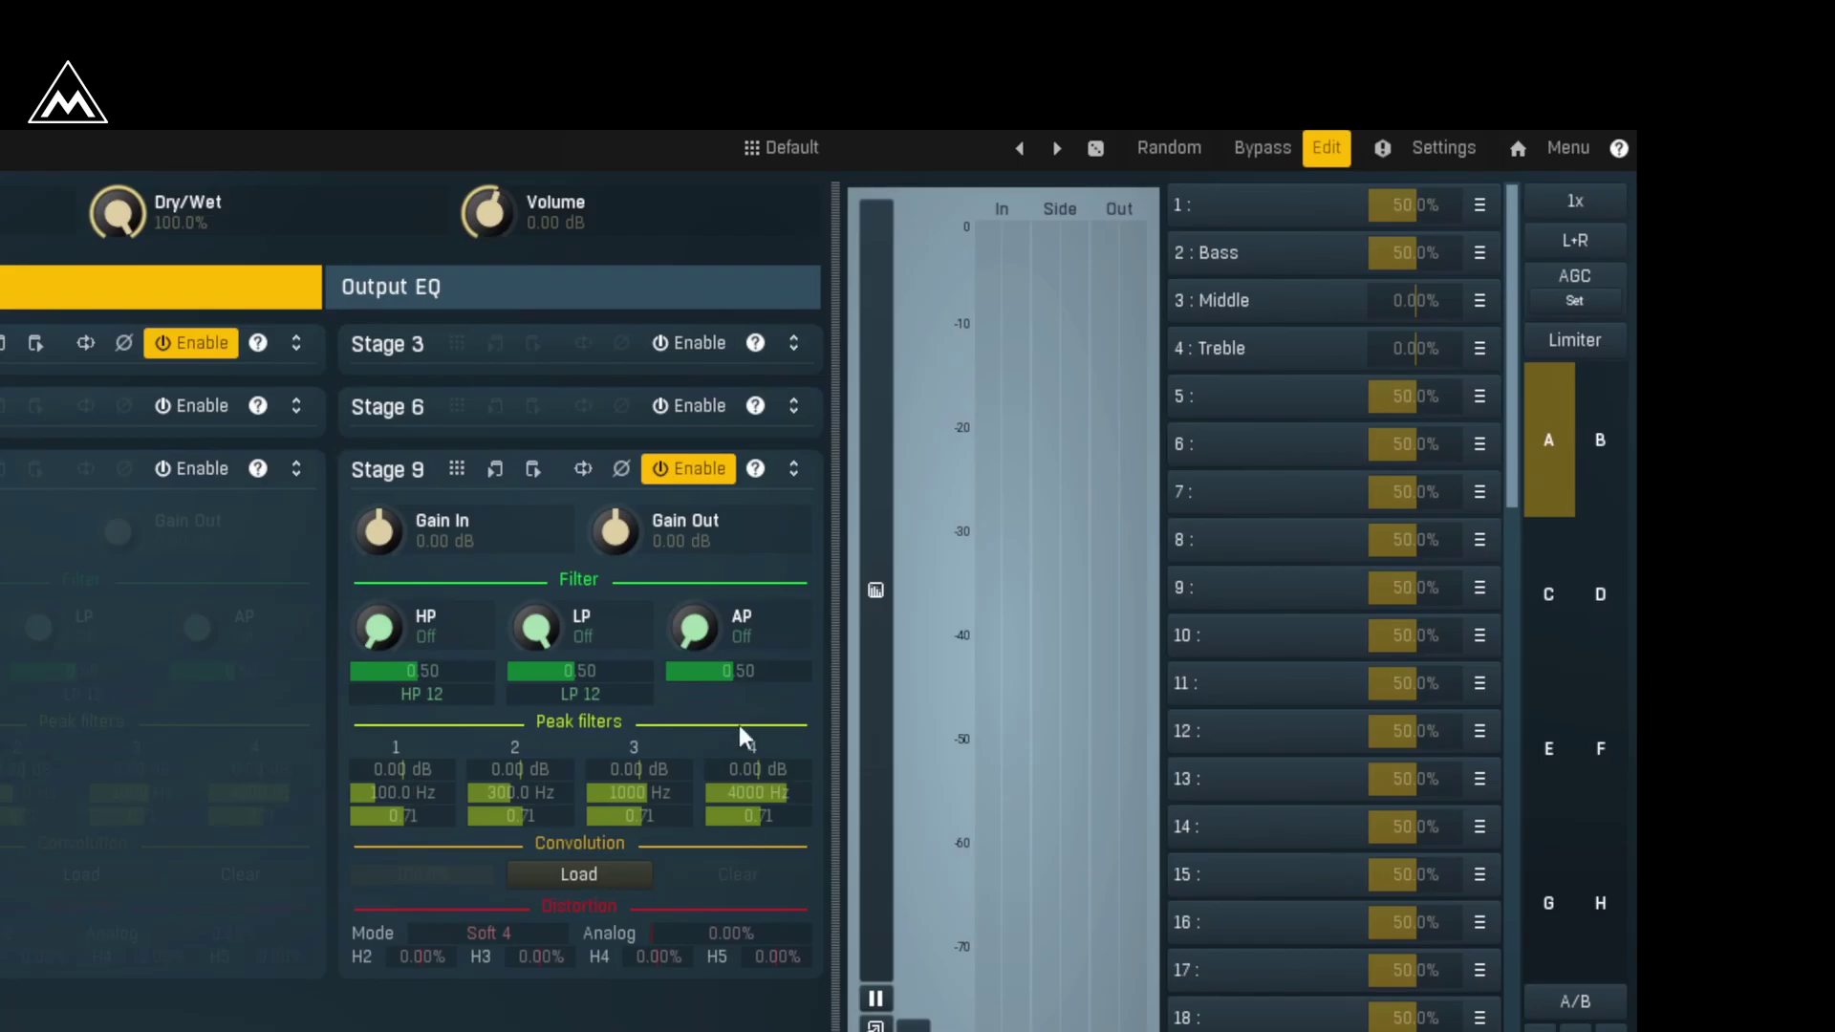
pyautogui.click(1235, 259)
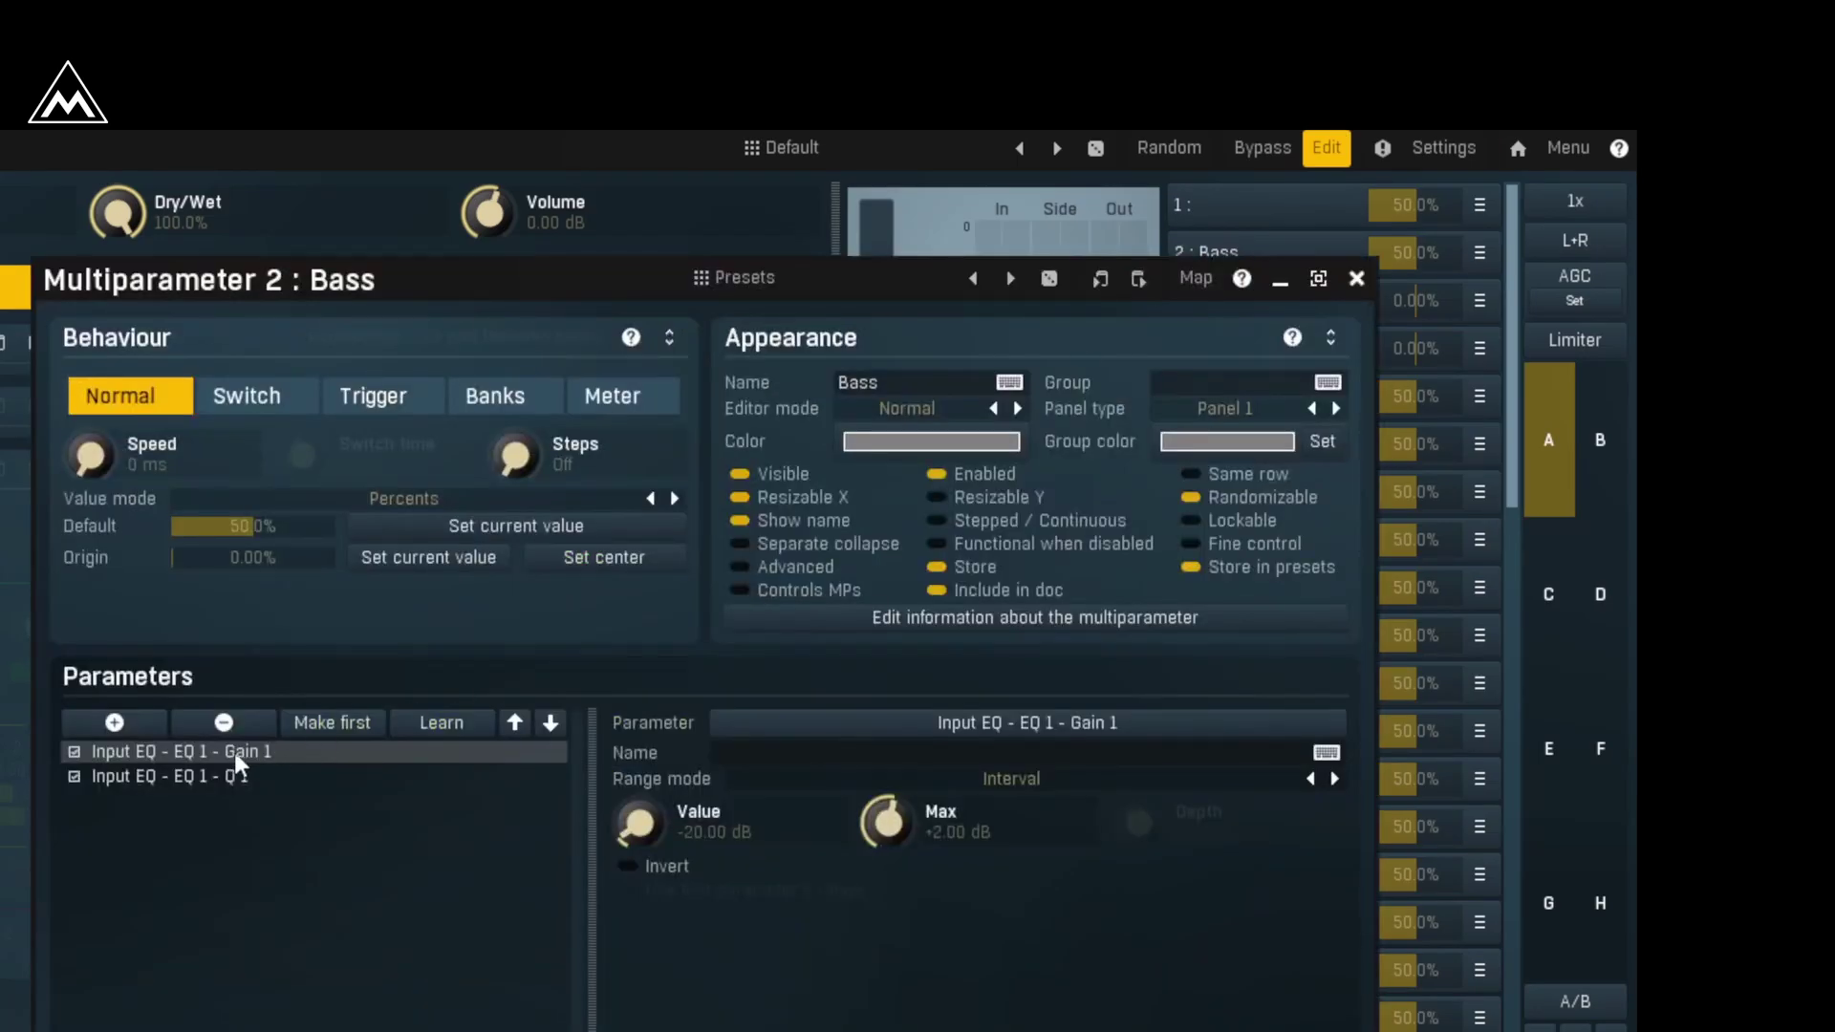